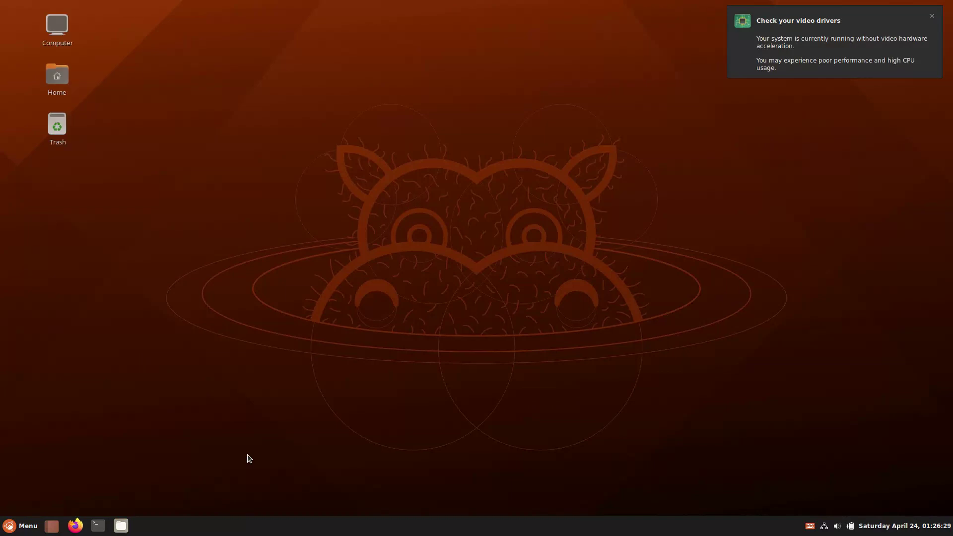
Step: Create an Untitled Folder and an empty Untitled Document on the desktop
right_click(473, 192)
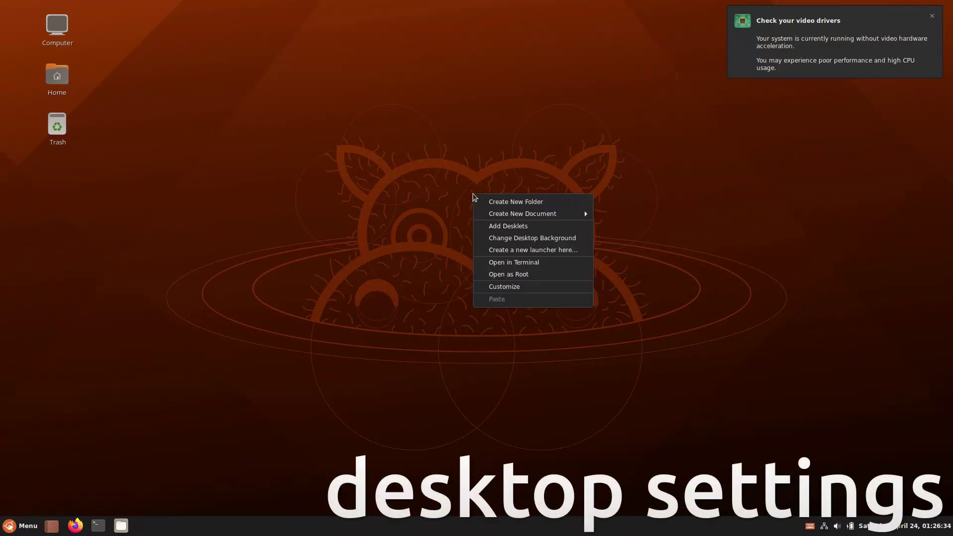
click(479, 202)
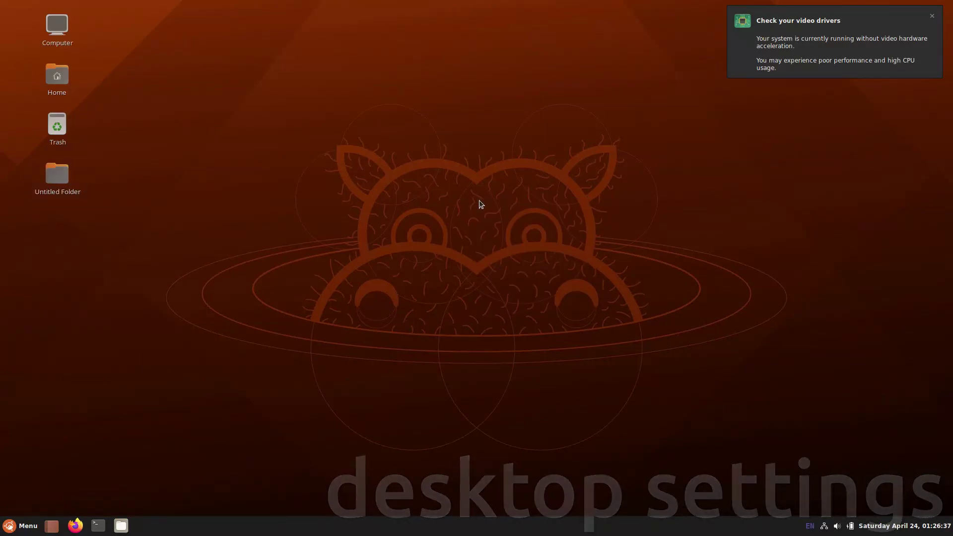
right_click(479, 201)
mouse_move(484, 222)
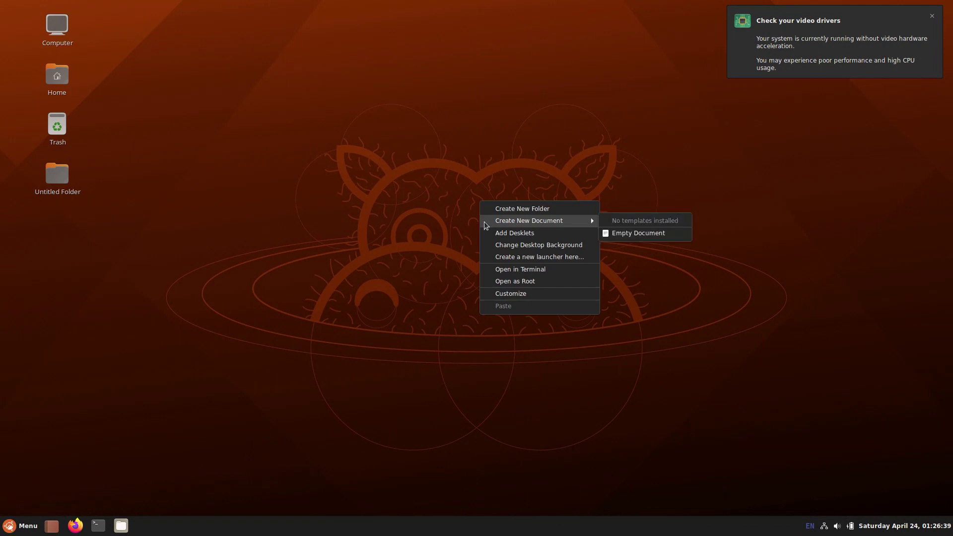
click(623, 233)
key(Return)
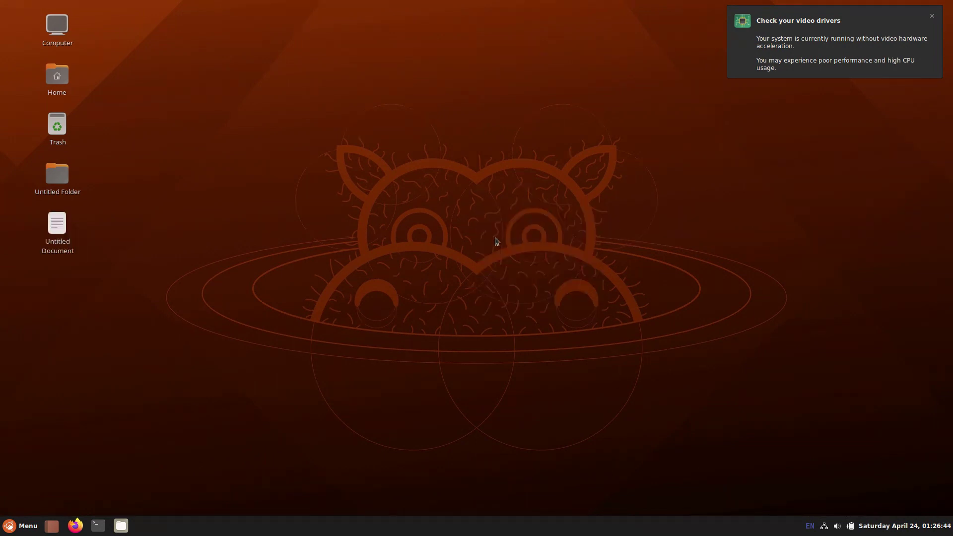
right_click(496, 237)
Step: Add a Clock desklet, dismiss the video-driver notification, and drag the clock top-right
click(507, 272)
click(427, 193)
click(429, 392)
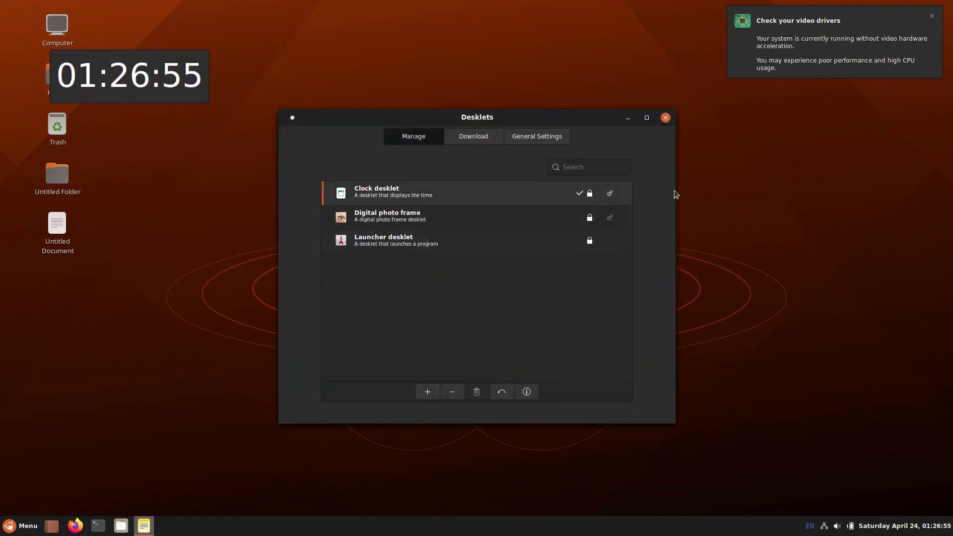
click(666, 118)
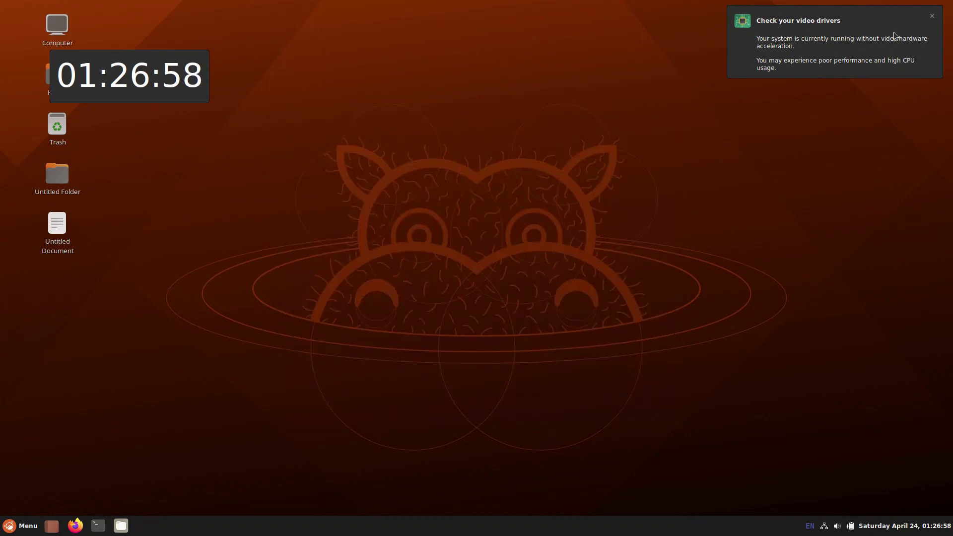
click(933, 16)
drag(178, 68, 909, 30)
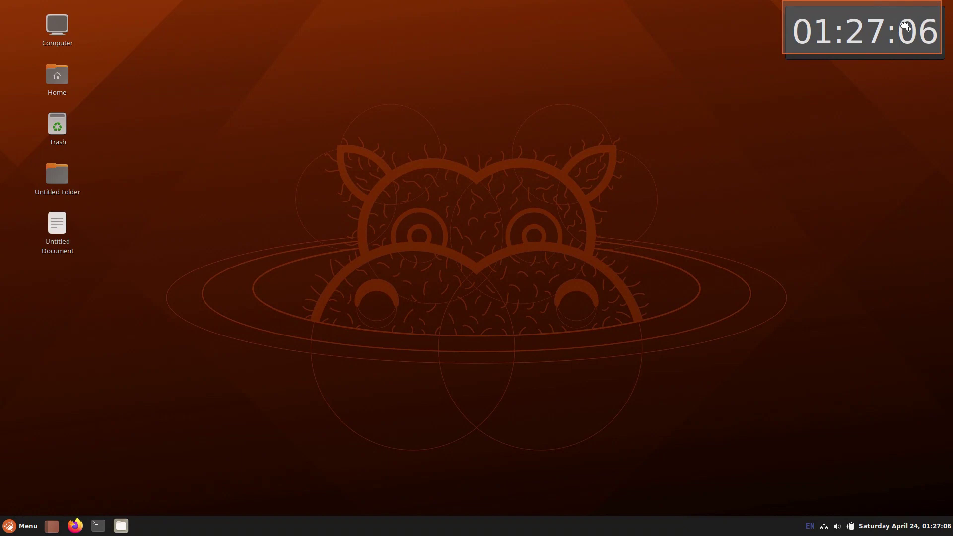
Step: Set the red-lit mountain photo from the Hirsute collection as the desktop wallpaper
right_click(465, 229)
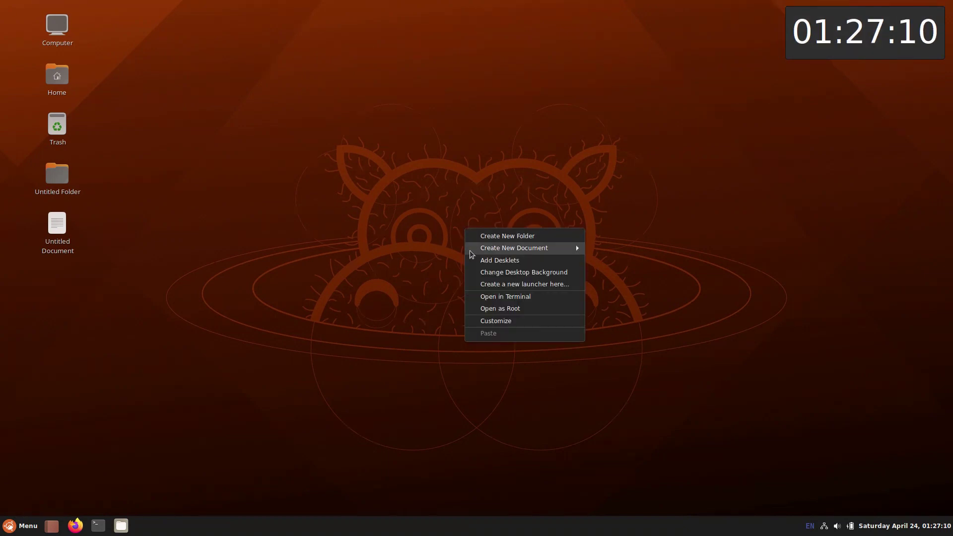
click(473, 273)
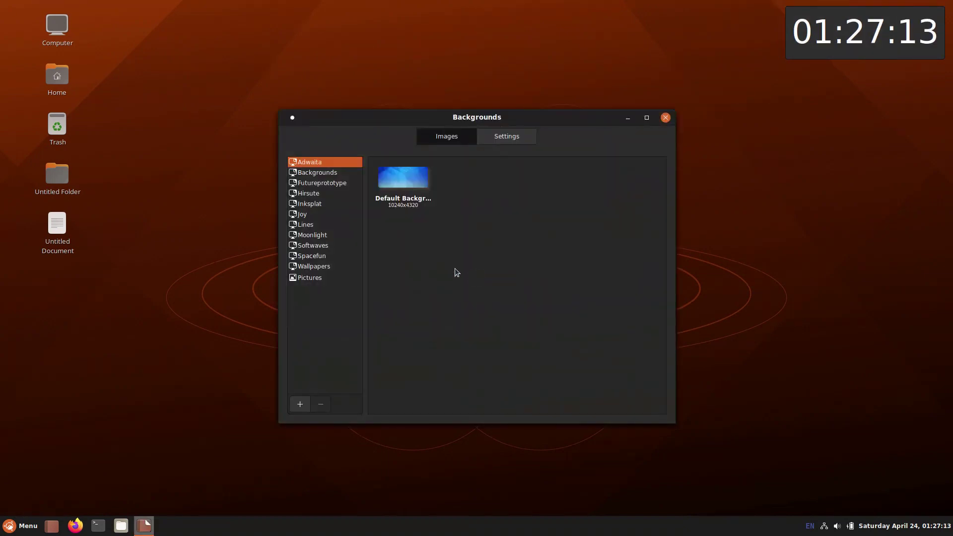
click(317, 174)
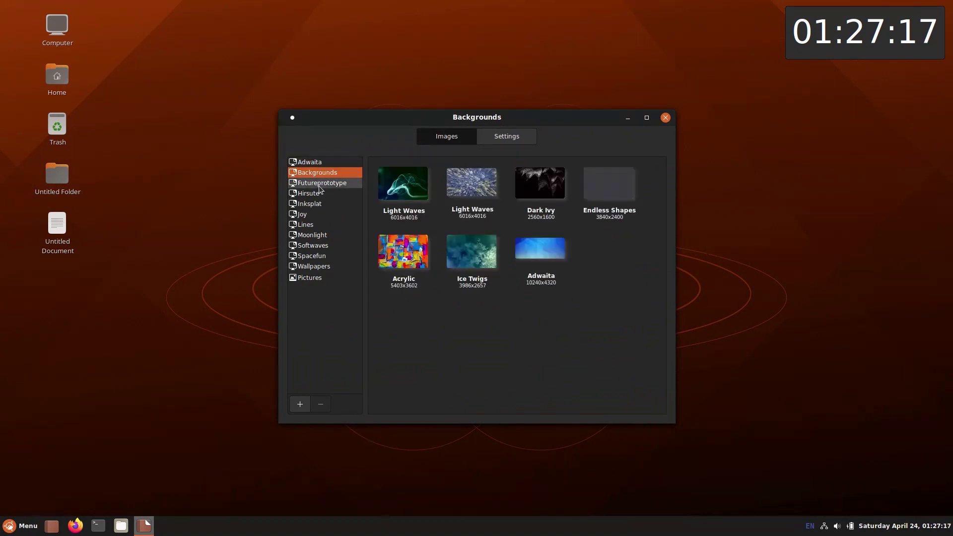
click(319, 183)
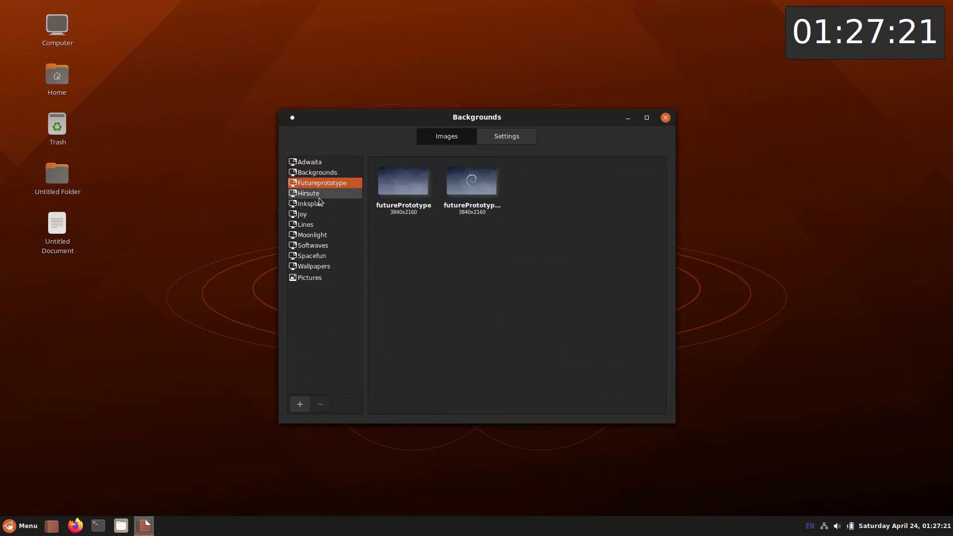
click(320, 195)
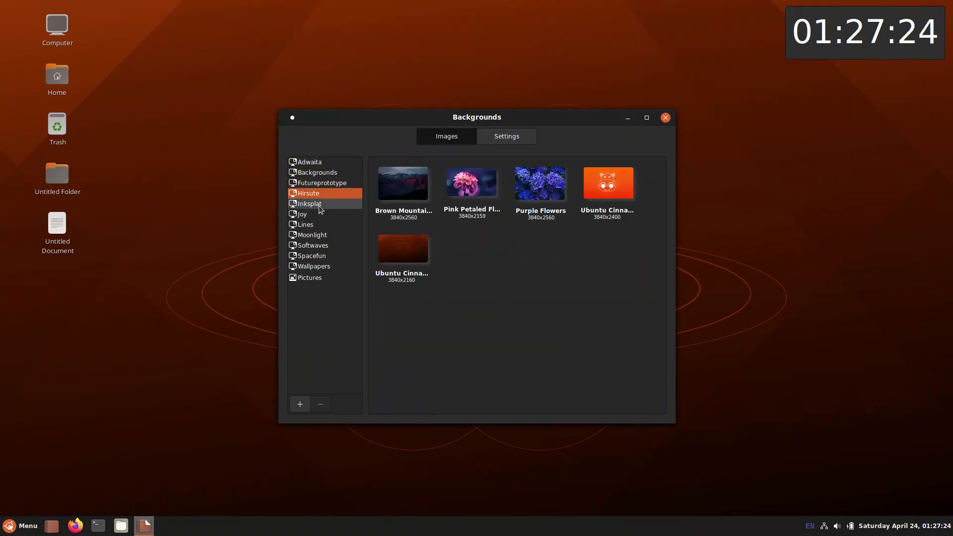
click(401, 194)
Step: Browse the Inksplat, Joy, Lines and Moonlight wallpaper collections, then close Backgrounds
click(328, 205)
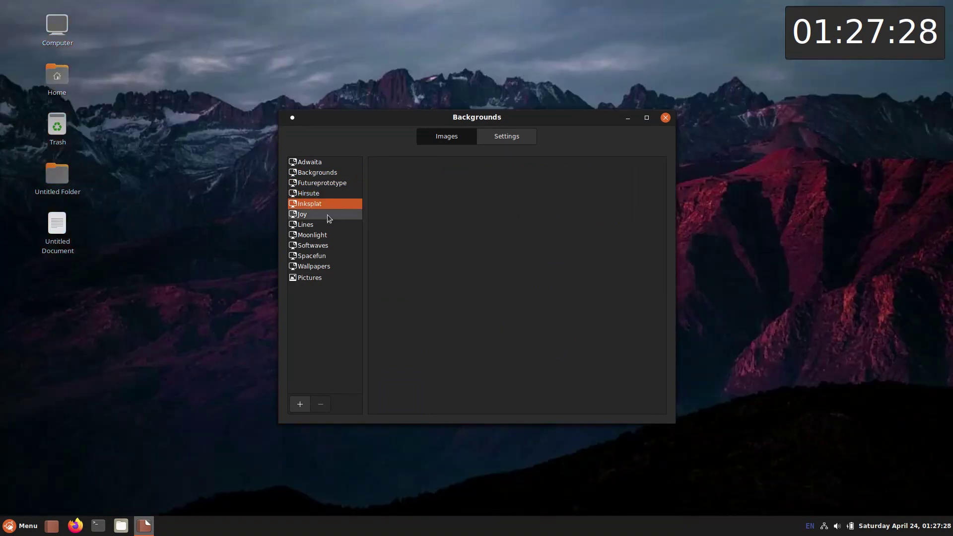
click(327, 215)
click(327, 226)
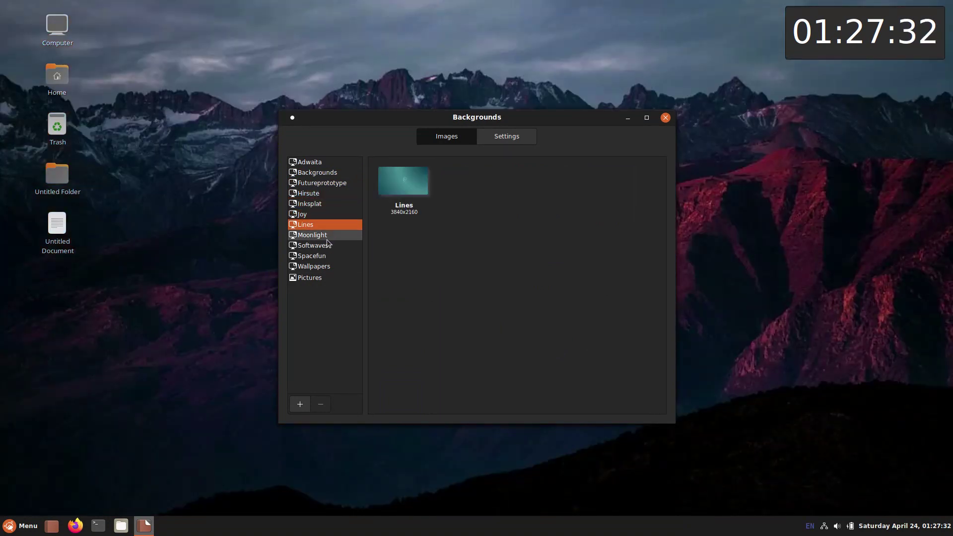
click(327, 237)
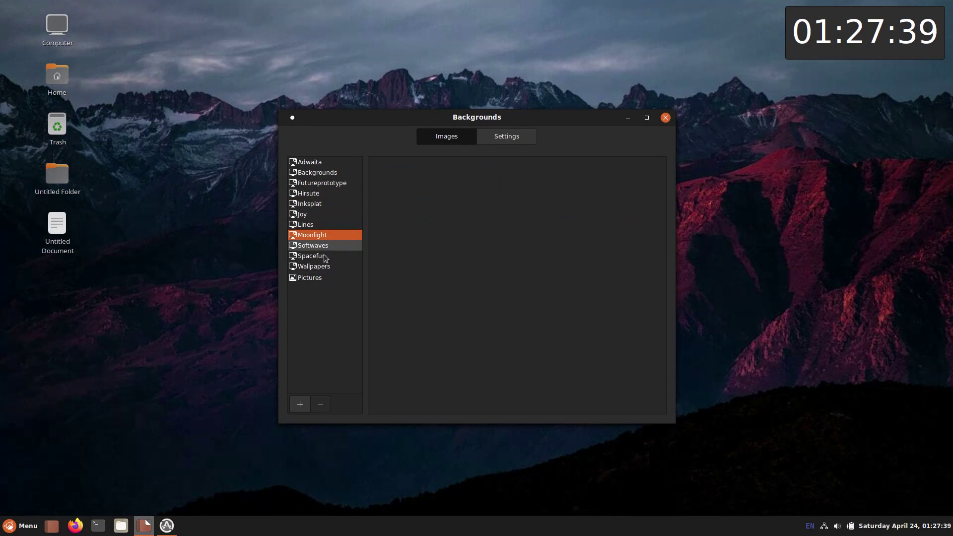
click(665, 118)
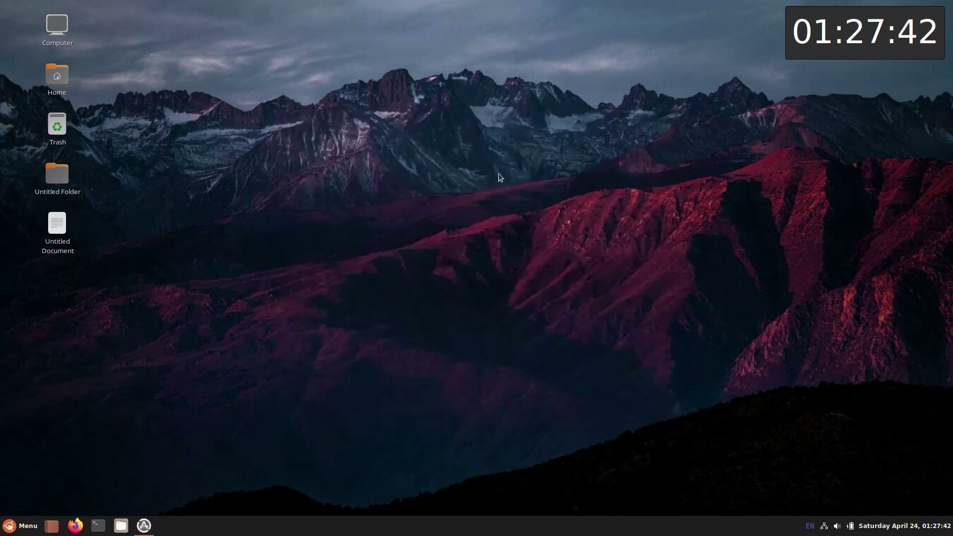
Step: Reopen the background settings, view the Pictures folder images, and close the window
right_click(439, 203)
click(450, 248)
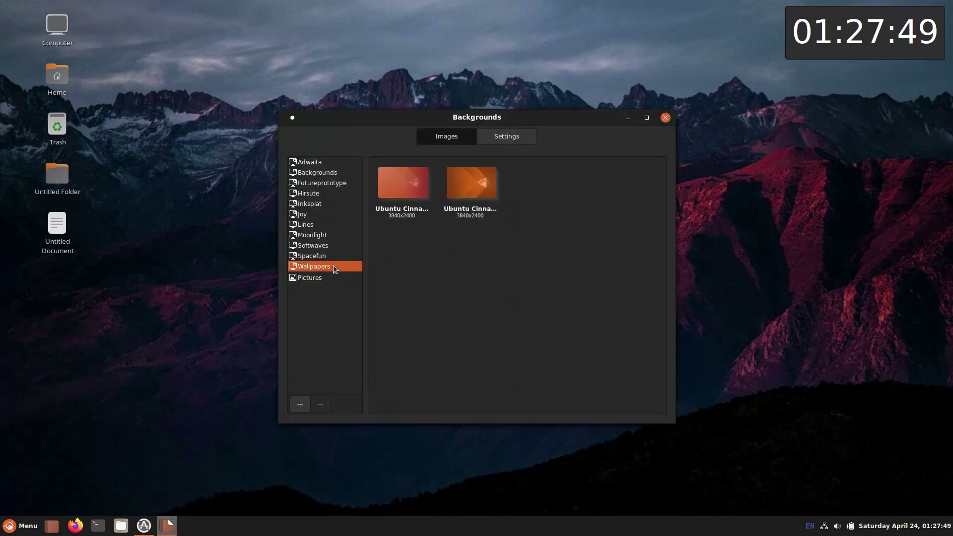
click(332, 280)
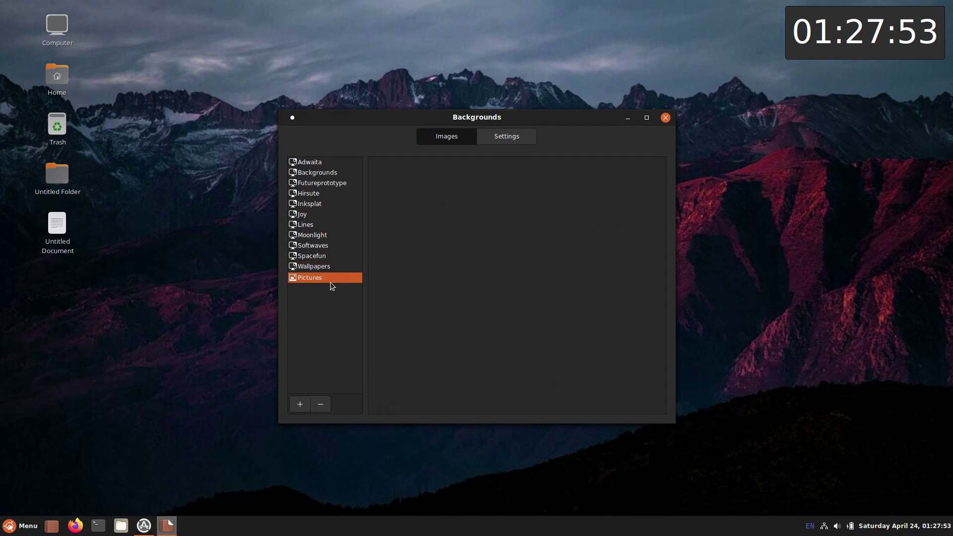
click(664, 119)
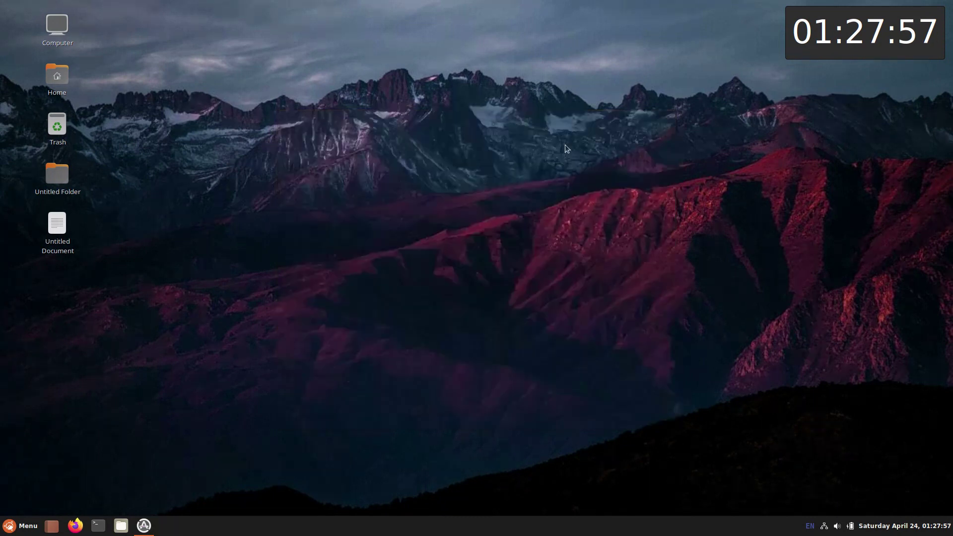
right_click(415, 192)
click(421, 250)
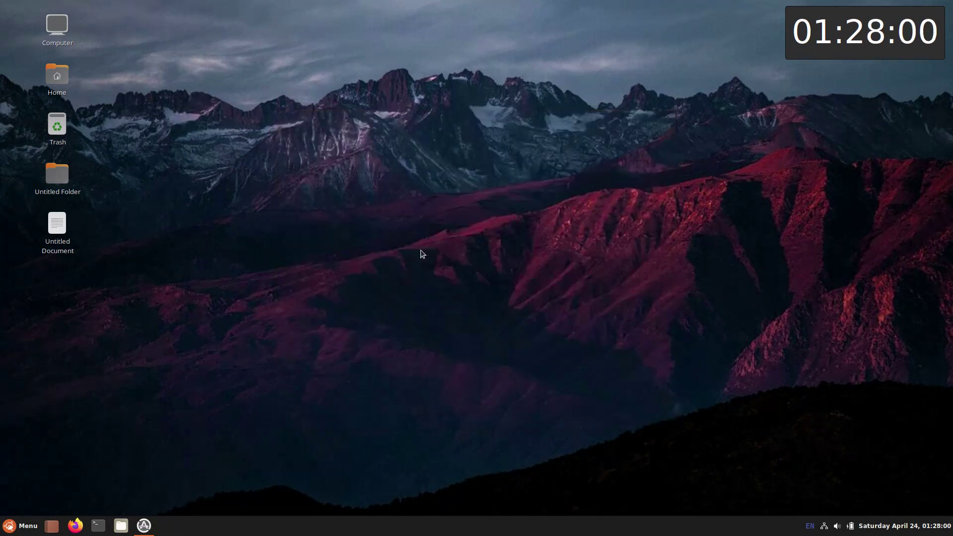
click(498, 308)
right_click(465, 197)
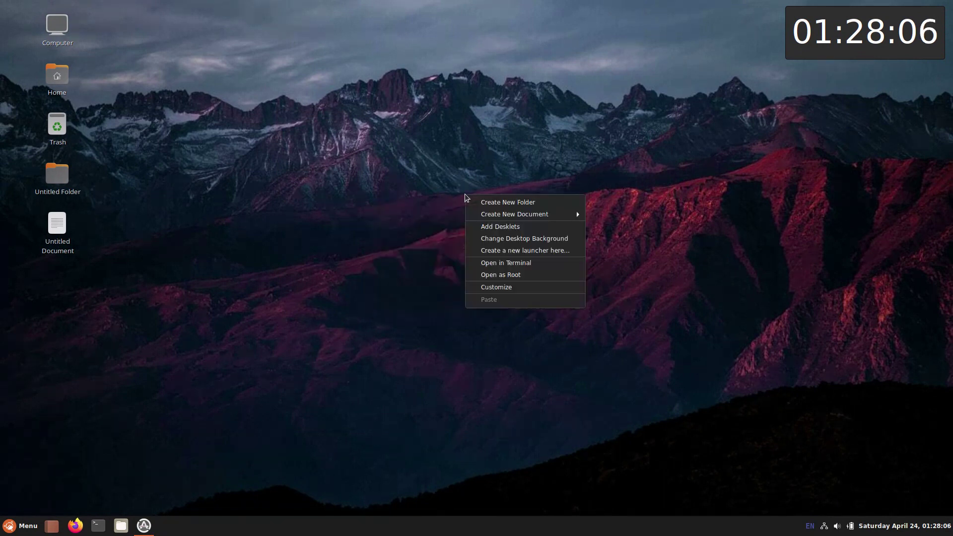
click(479, 266)
text(uname -r)
key(Return)
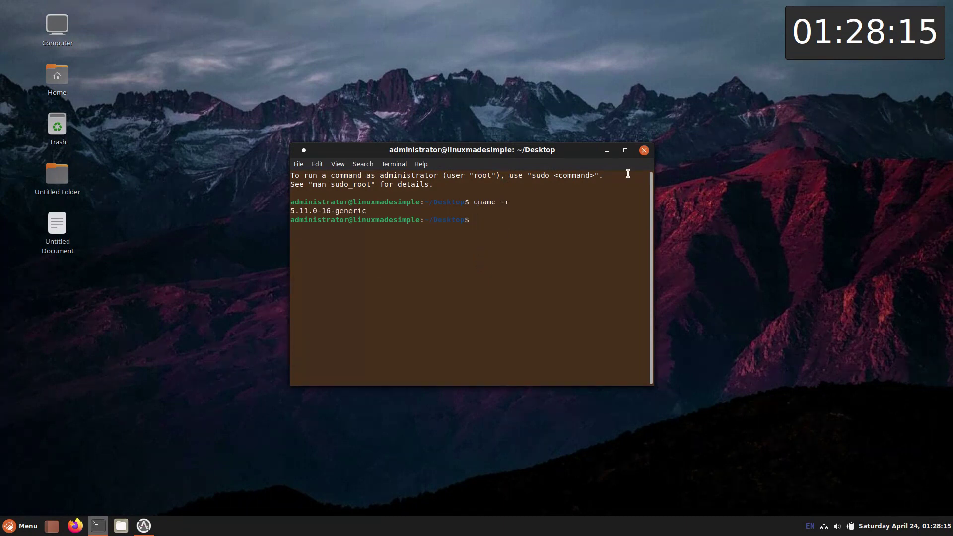
click(644, 151)
right_click(435, 174)
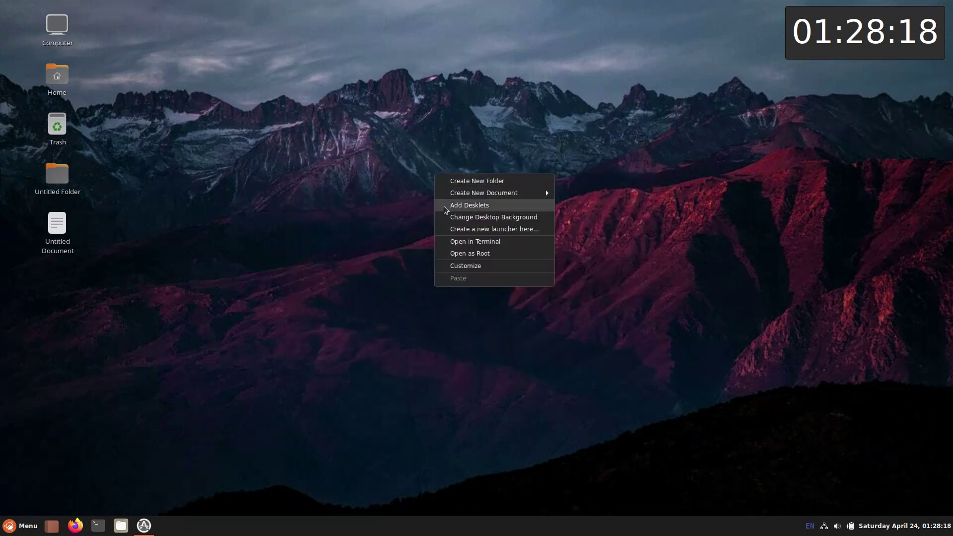
click(448, 253)
text(password)
key(Return)
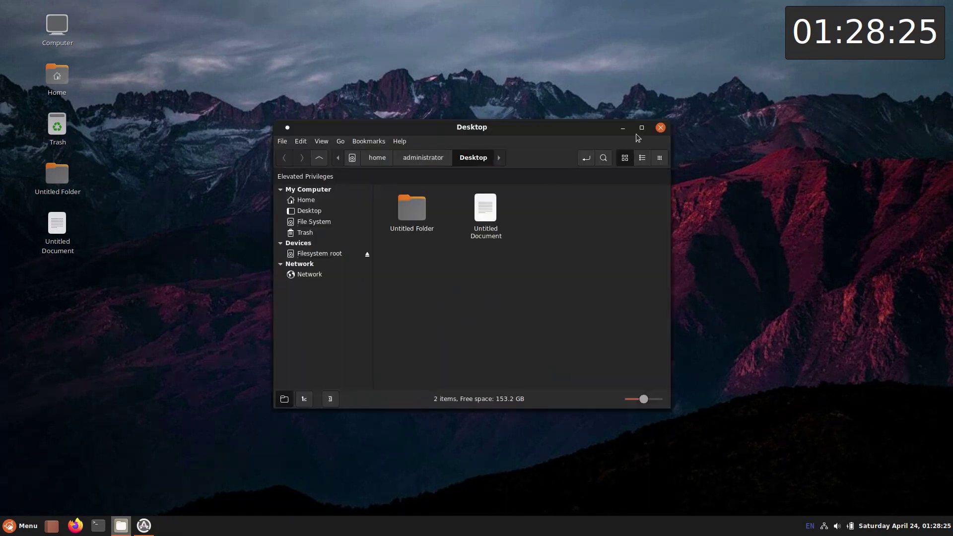
click(661, 129)
right_click(420, 193)
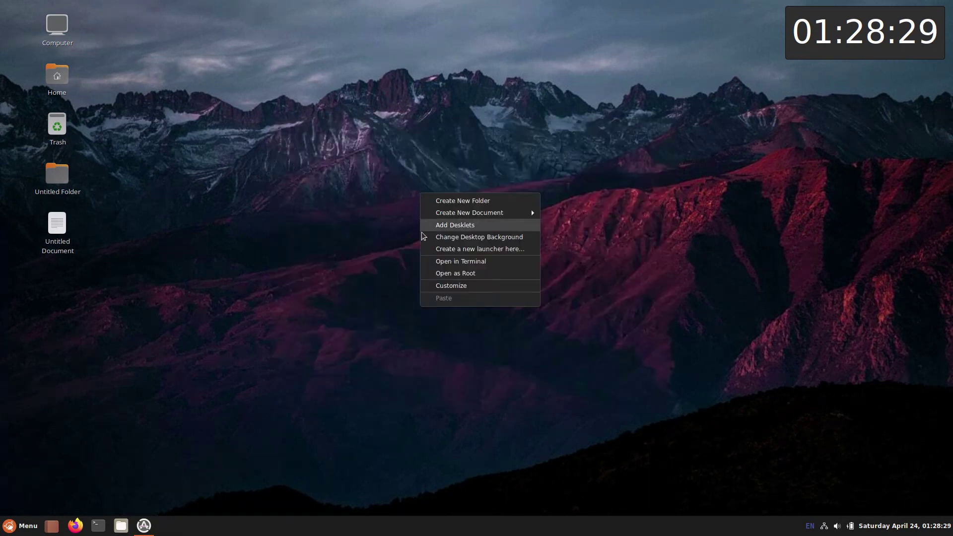
click(425, 288)
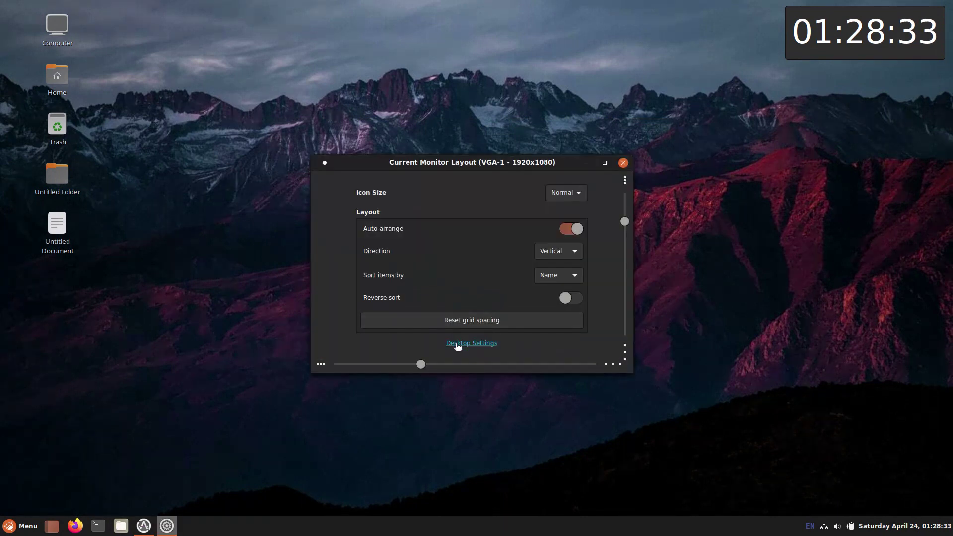
click(456, 343)
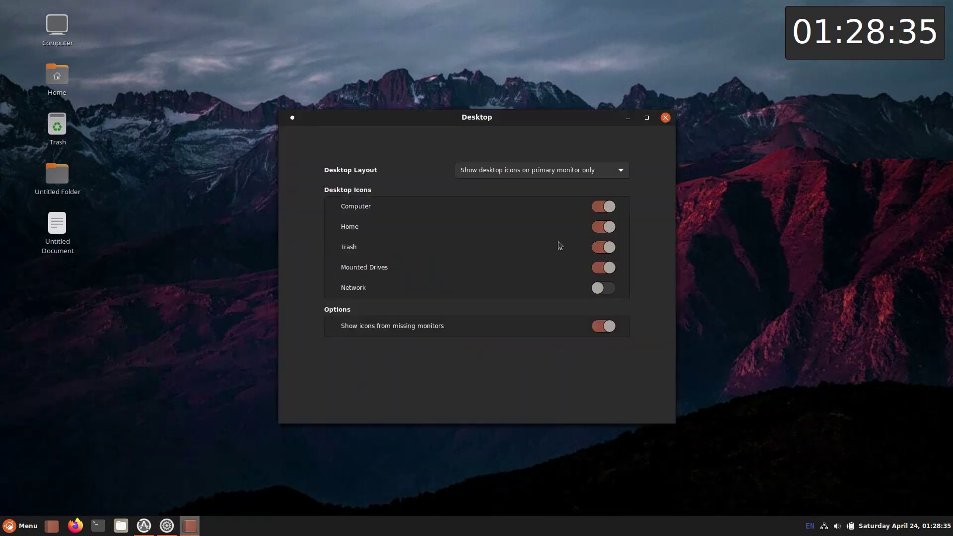
click(666, 119)
click(624, 163)
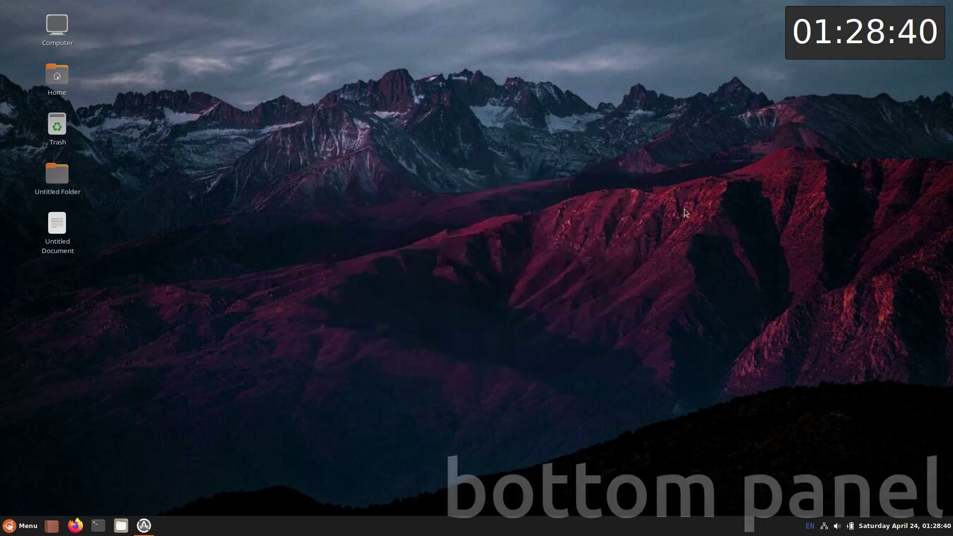
click(905, 527)
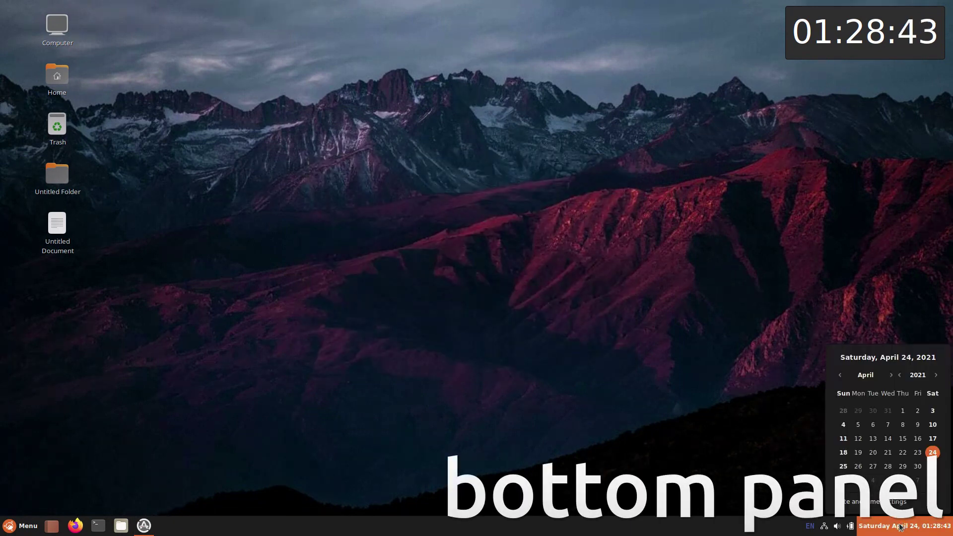
click(902, 527)
click(837, 527)
click(837, 528)
click(825, 527)
click(824, 528)
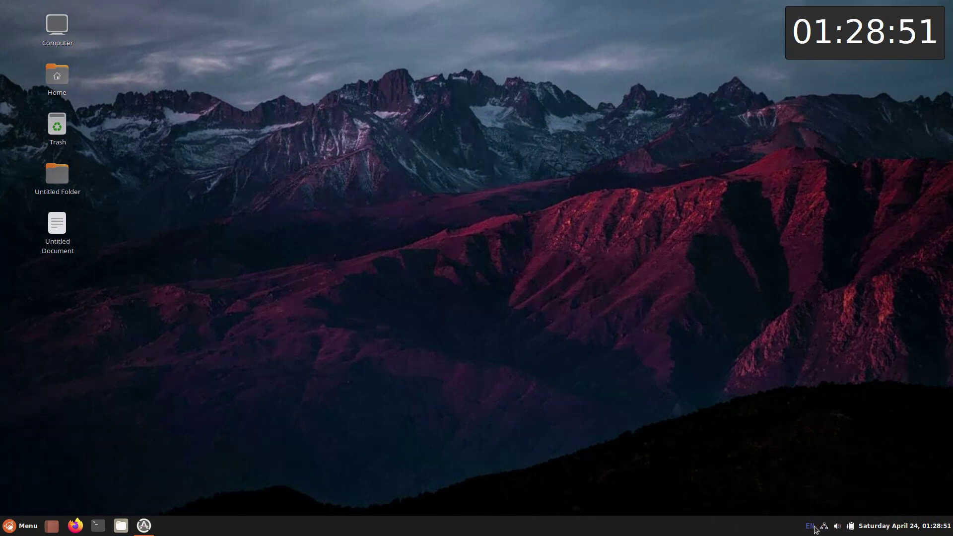
right_click(605, 530)
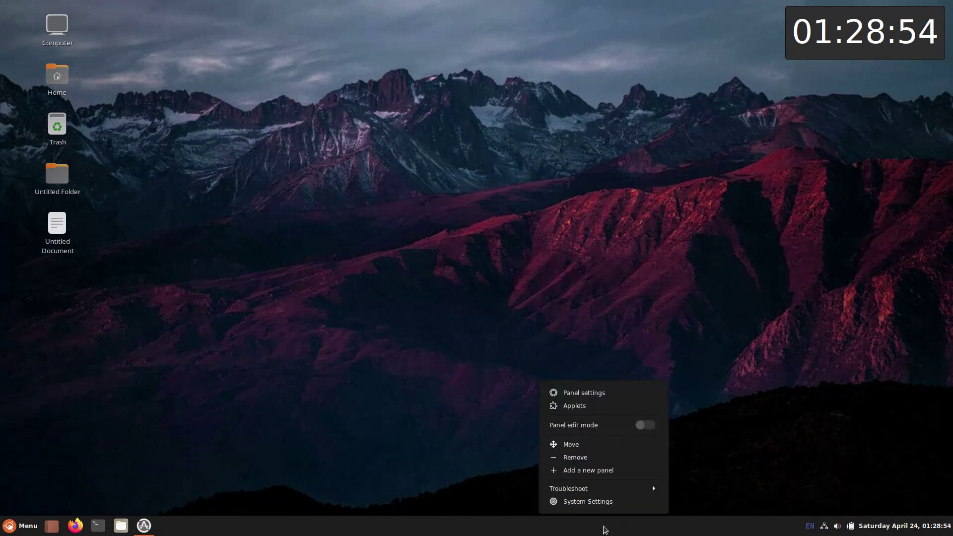
click(598, 504)
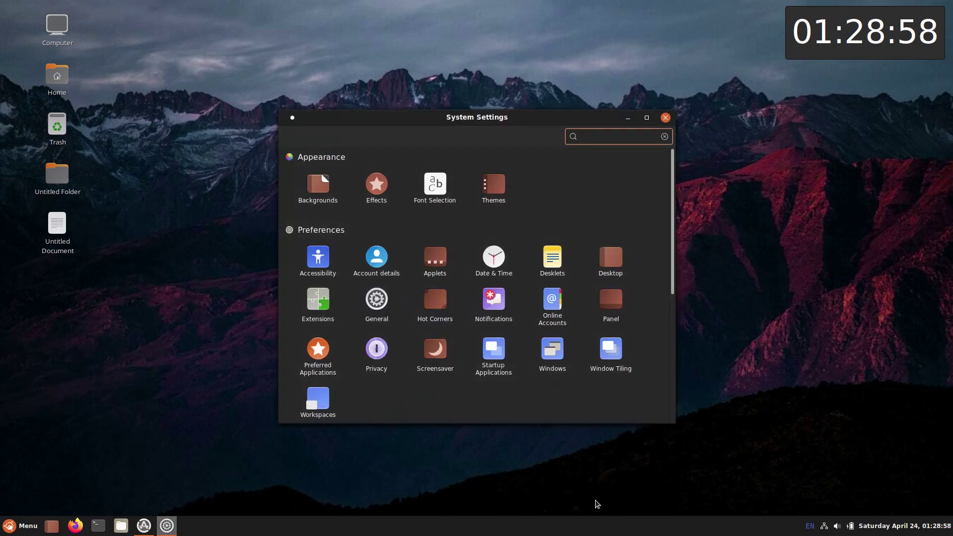
click(666, 117)
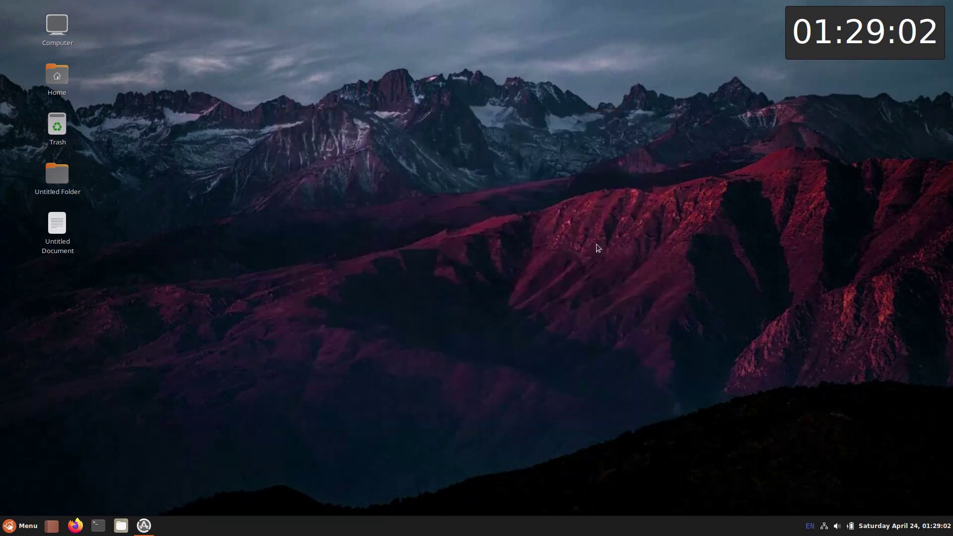
Step: From the panel's context menu, toggle the troubleshooting options and enable panel edit mode
right_click(530, 527)
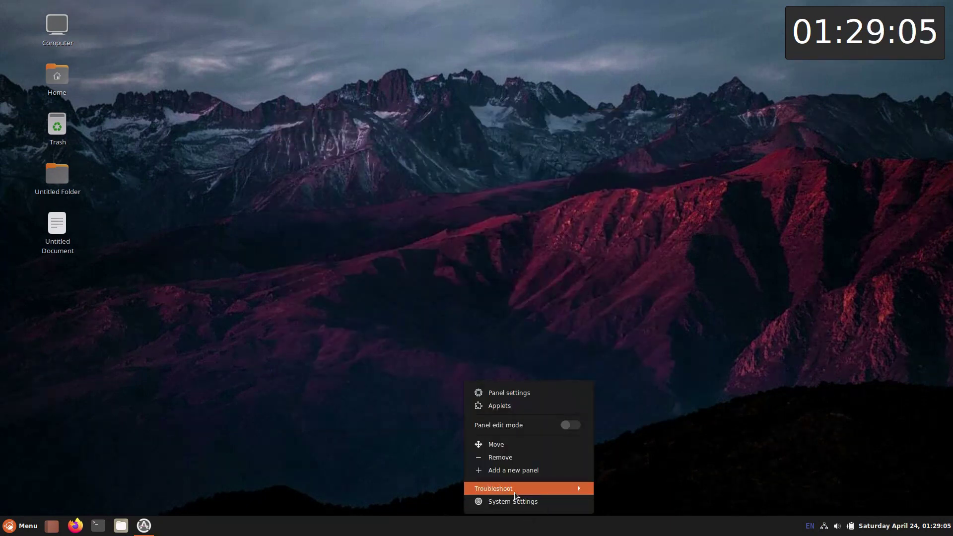
click(517, 489)
click(508, 451)
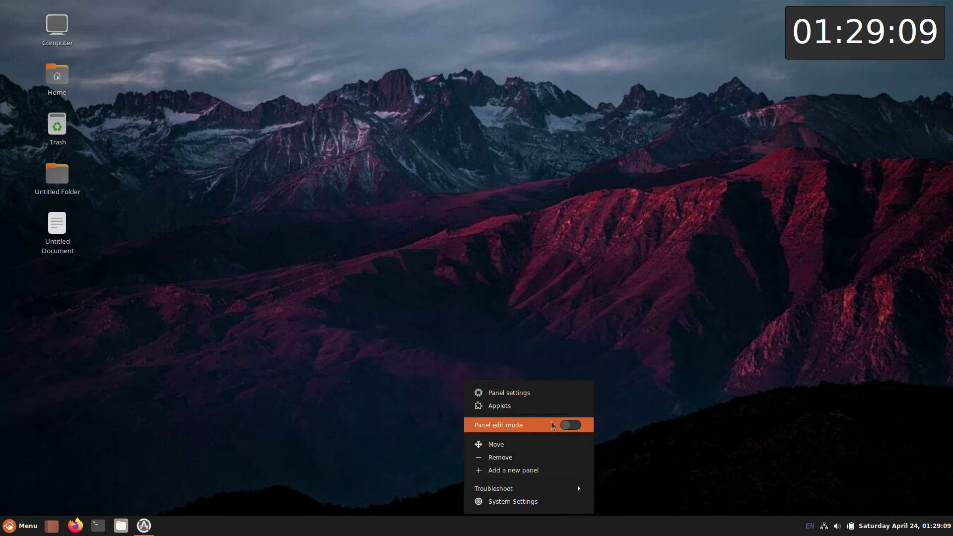
click(573, 426)
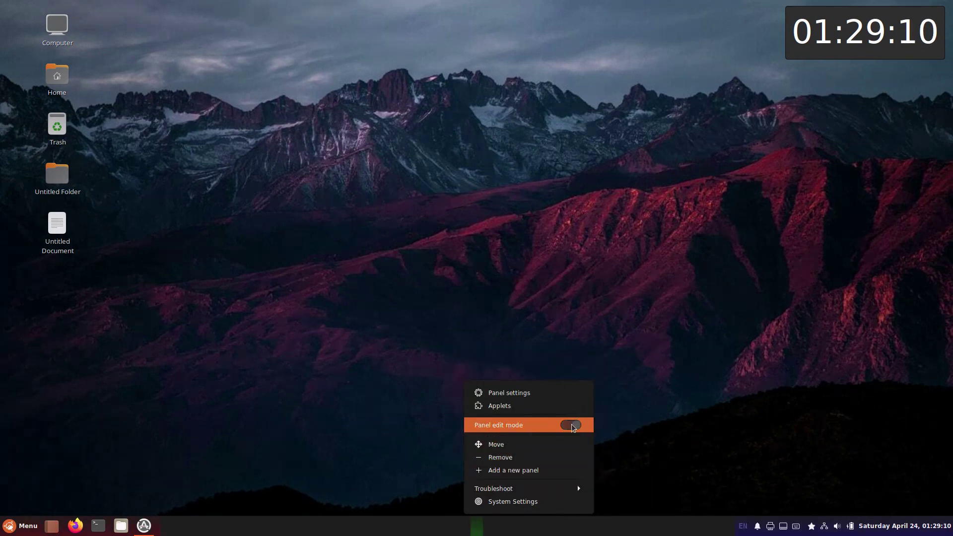
Step: Review the Panel settings' Center and Right Zone options, then bring Software Updater forward
click(553, 396)
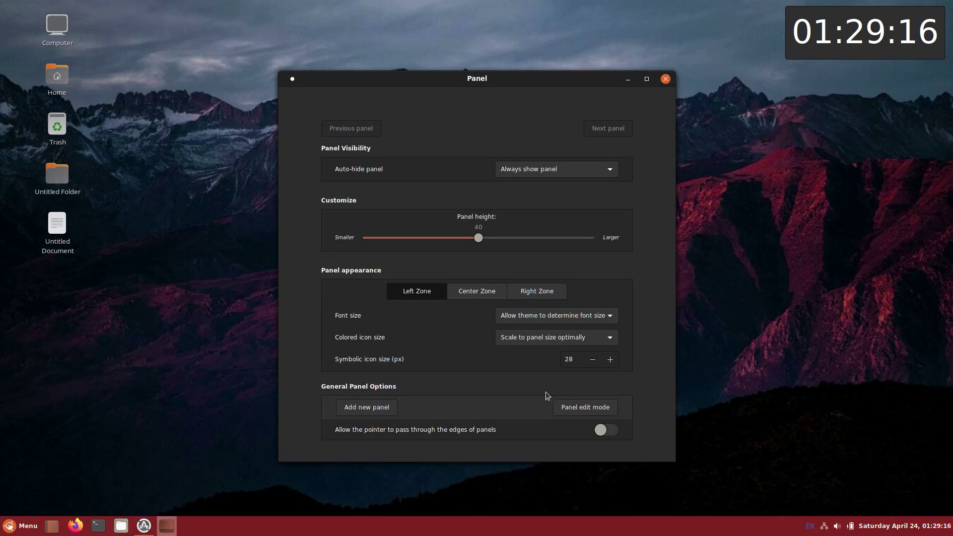
click(464, 292)
click(514, 292)
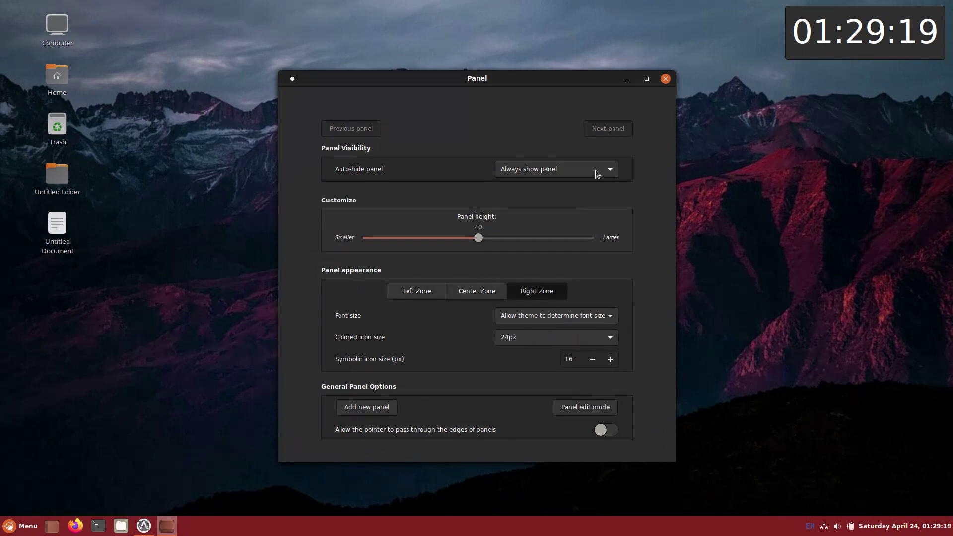
click(666, 78)
click(148, 524)
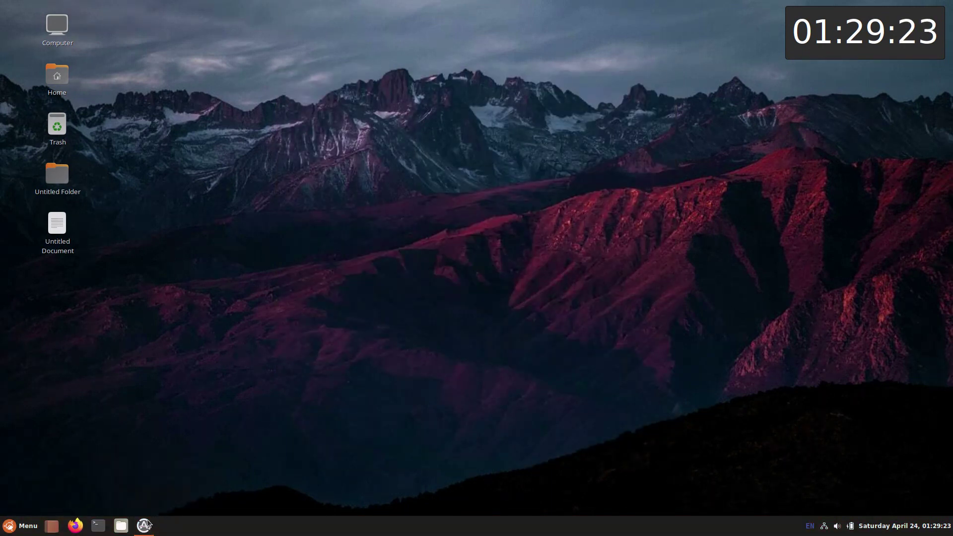
click(148, 525)
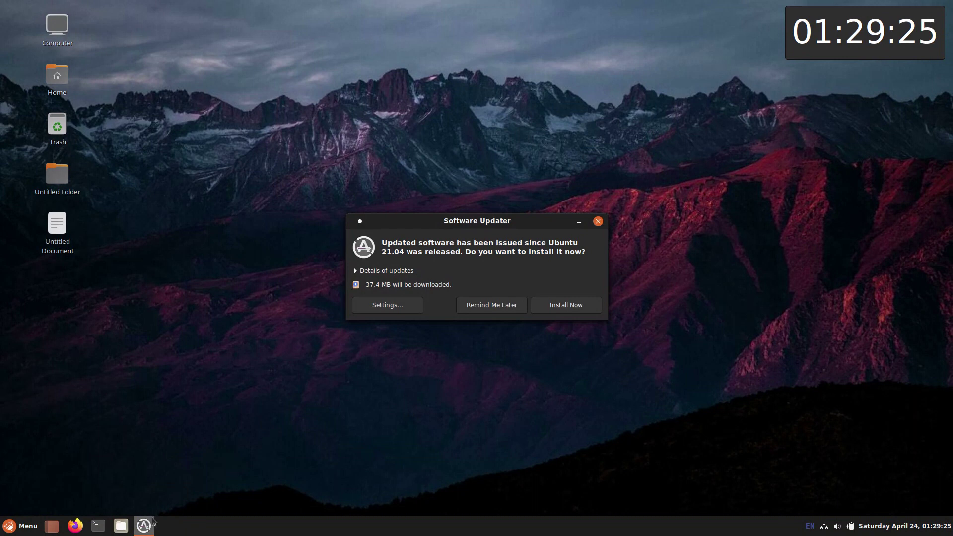
Step: Start installing the updates and open the Home folder in Files
click(553, 300)
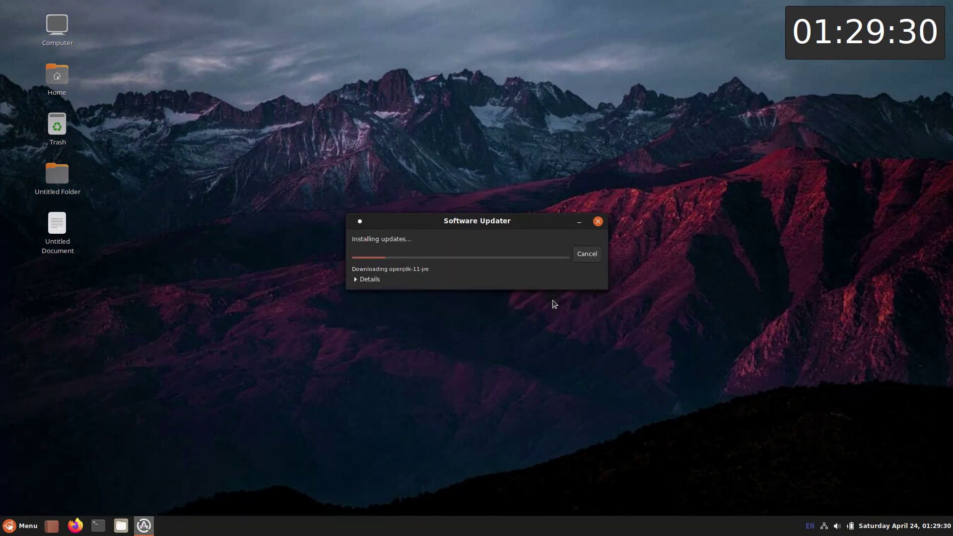
click(121, 522)
key(alt+Tab)
key(alt+Tab)
mouse_move(145, 526)
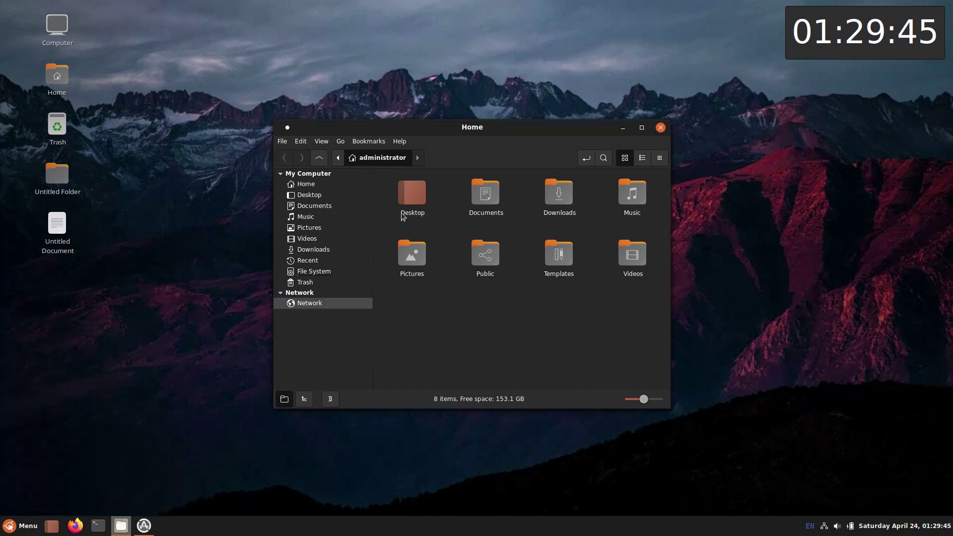
Step: Maximize the Home window and view Nemo's About version information
double_click(460, 131)
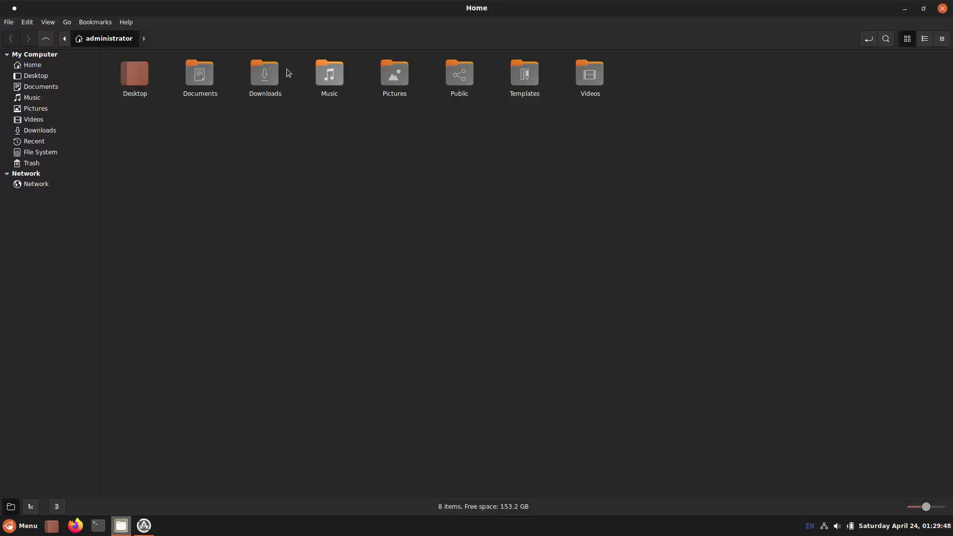
click(126, 22)
click(130, 60)
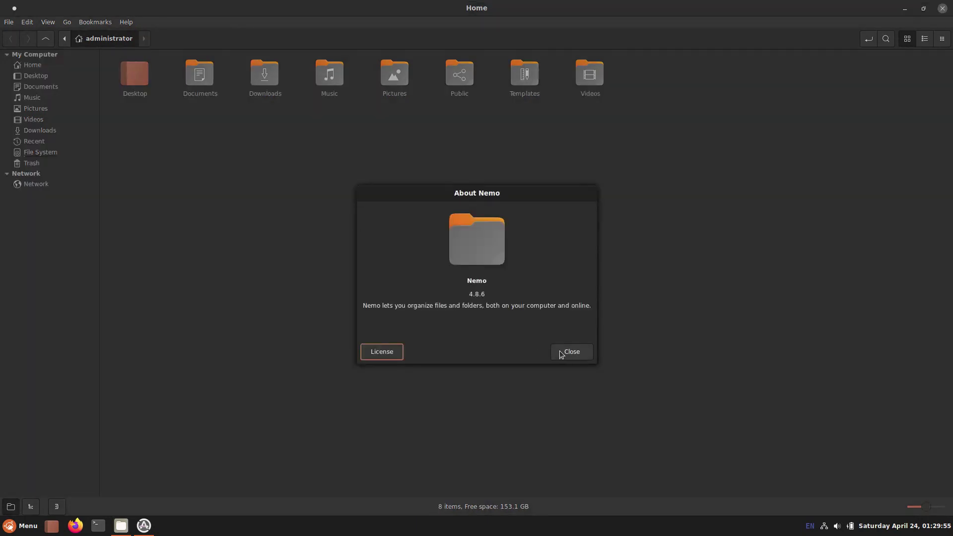
click(562, 355)
Step: Try the location entry, search, list, compact and icon views and zoom, then close Nemo
click(868, 39)
click(868, 40)
click(886, 39)
click(886, 39)
click(924, 40)
click(942, 39)
click(907, 39)
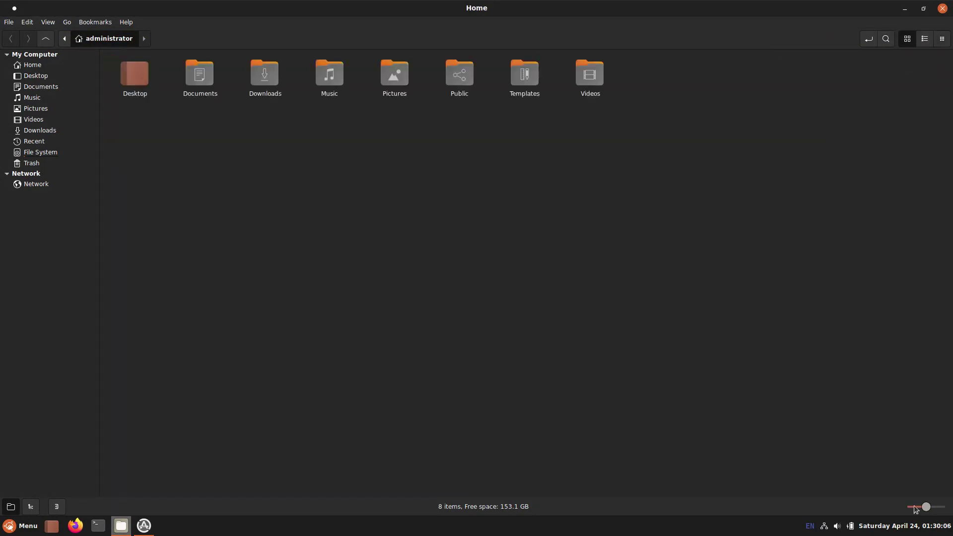
mouse_move(936, 510)
mouse_down()
mouse_move(946, 507)
mouse_move(933, 508)
mouse_up()
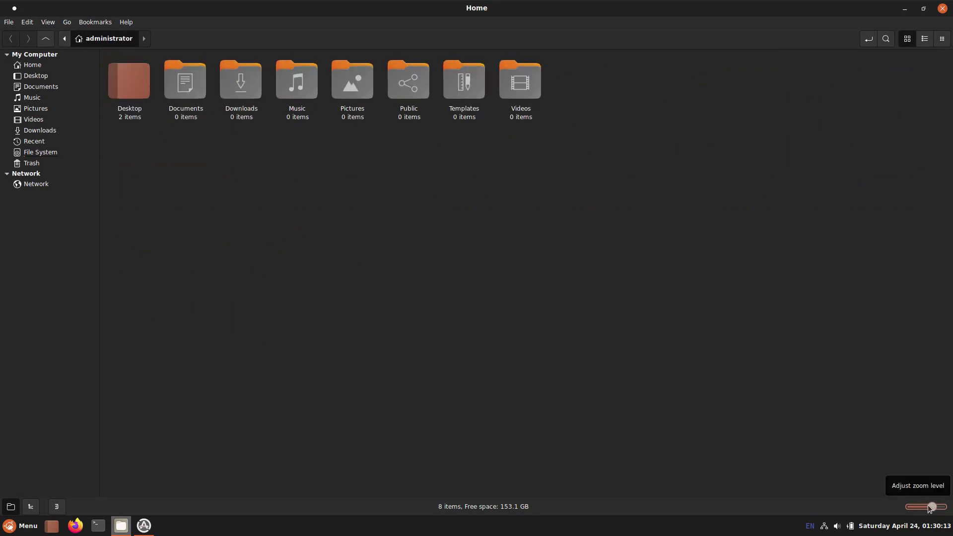
click(943, 9)
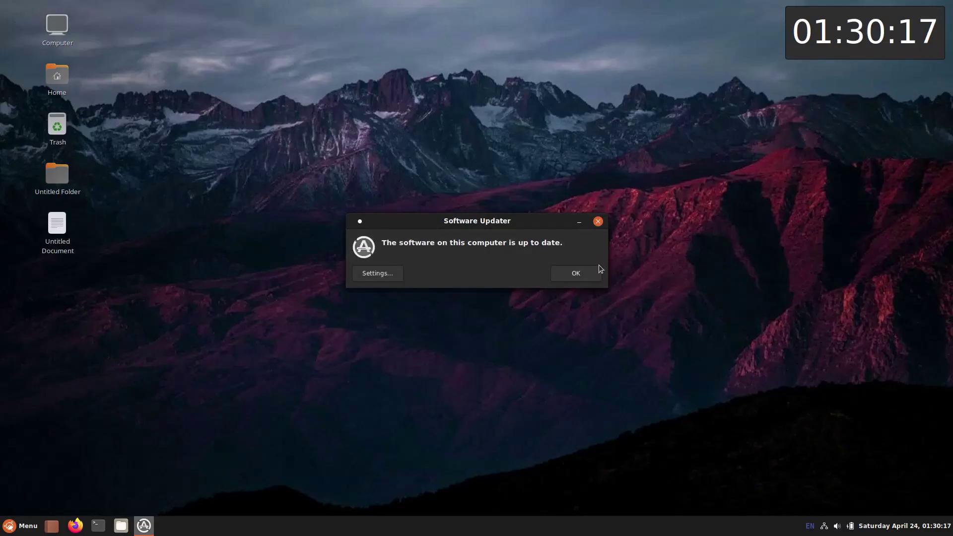
Step: Close Software Updater, then maximize and quit Firefox, closing both tabs
mouse_move(140, 531)
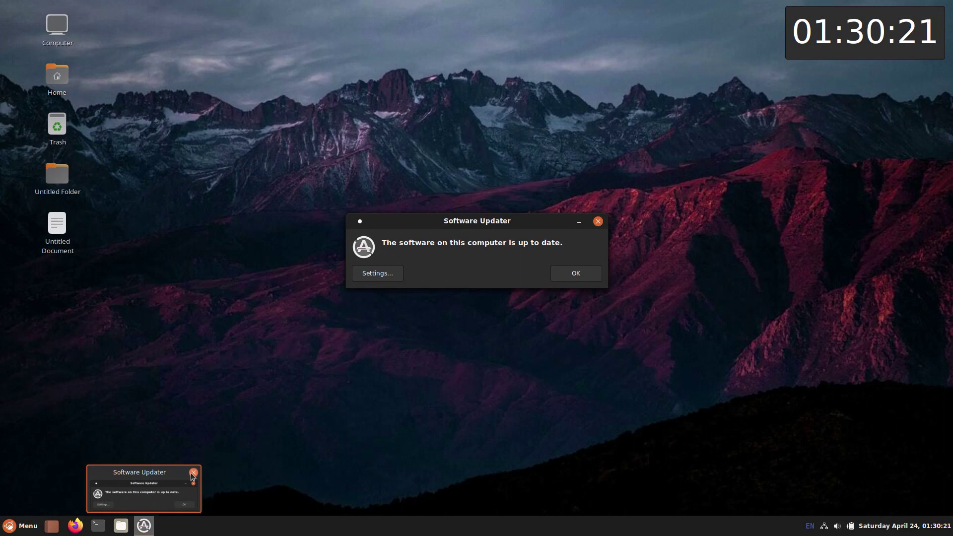
click(193, 472)
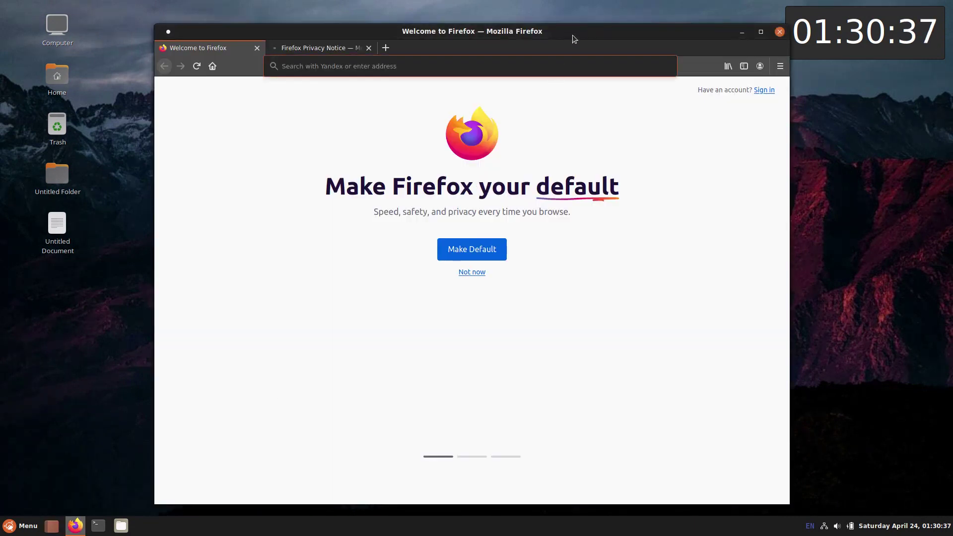
double_click(572, 35)
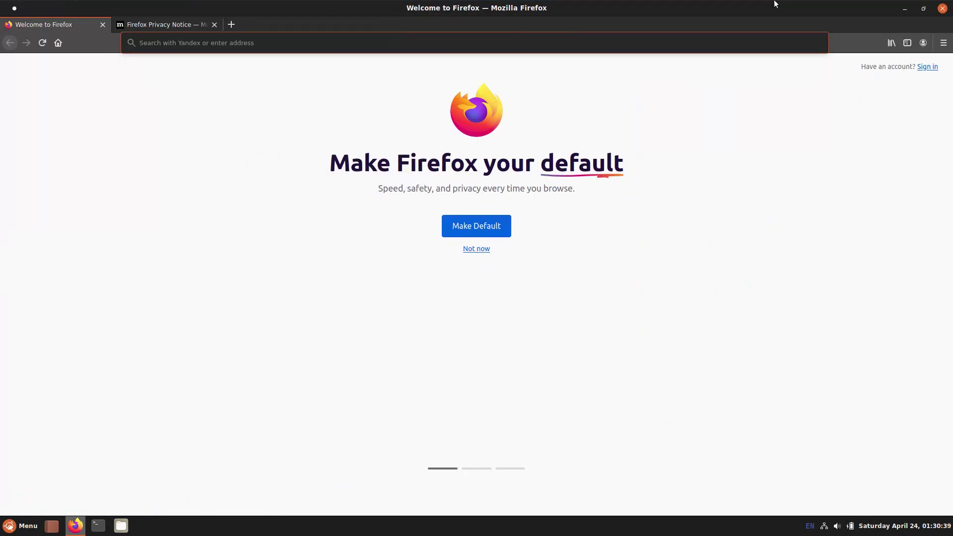
click(942, 9)
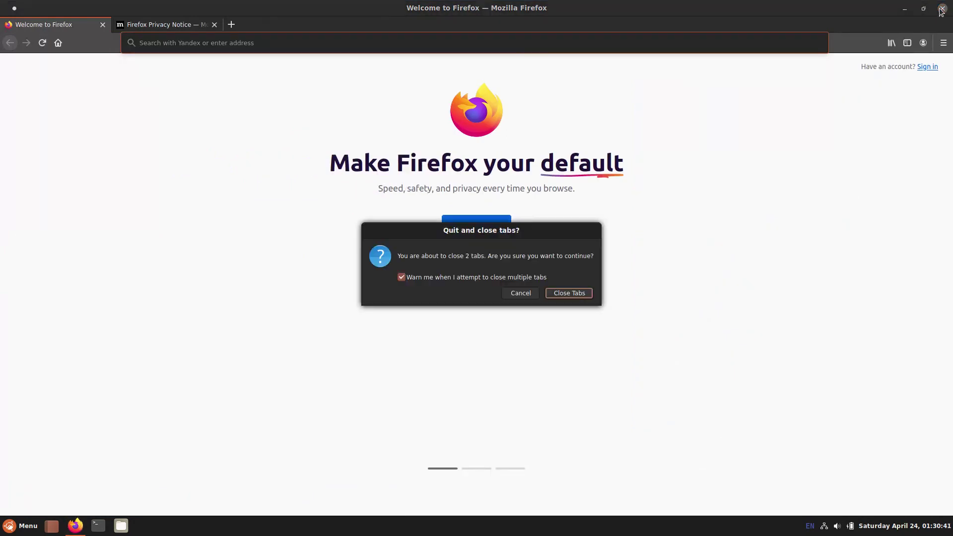
click(571, 293)
right_click(20, 526)
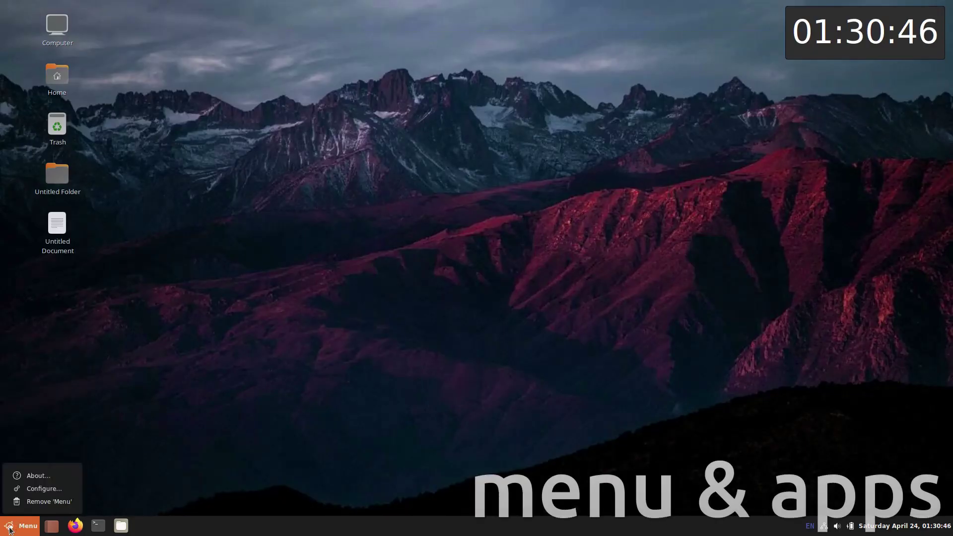
click(22, 492)
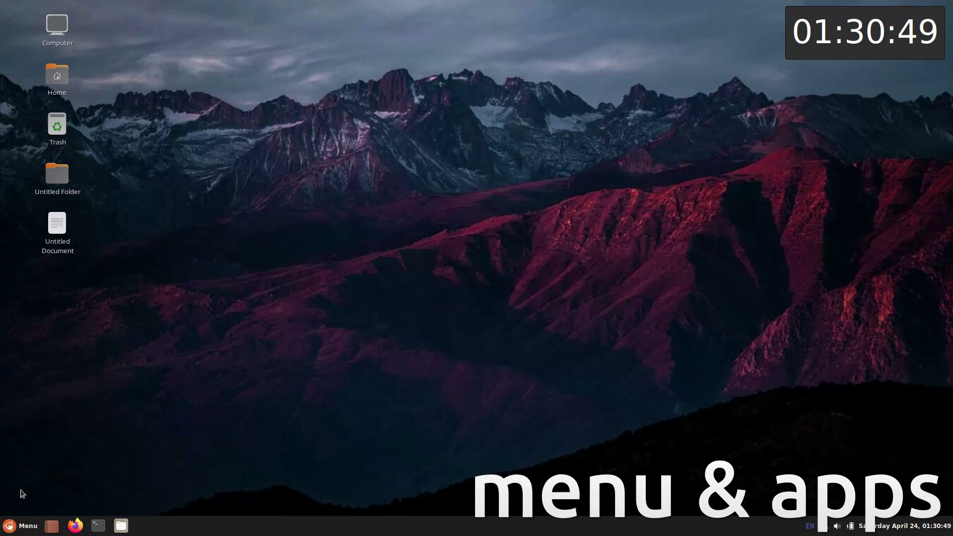
click(485, 112)
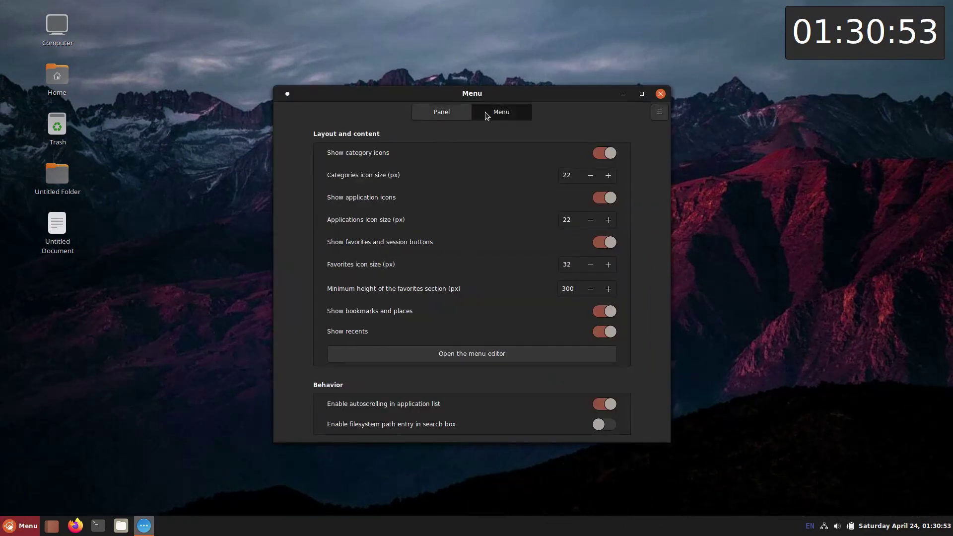
click(487, 355)
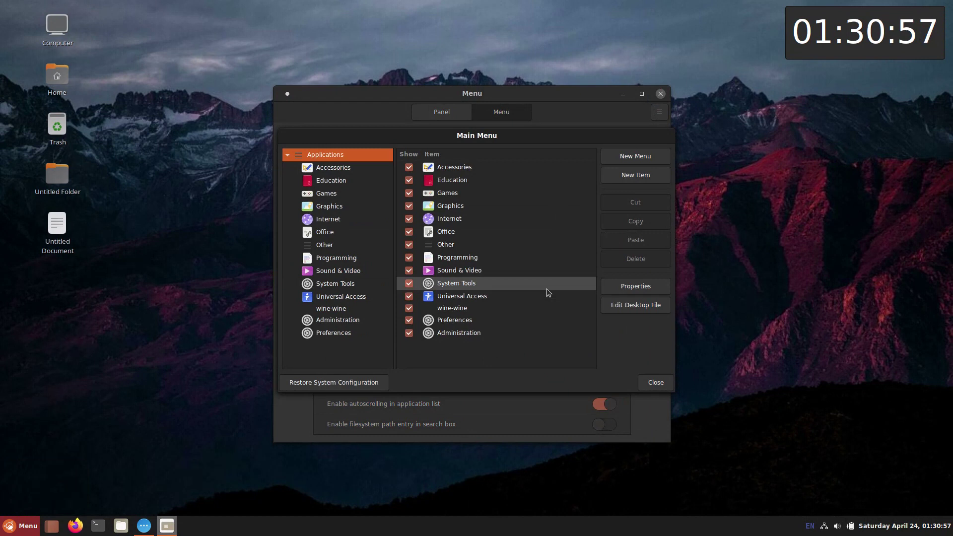
click(652, 382)
key(alt+F4)
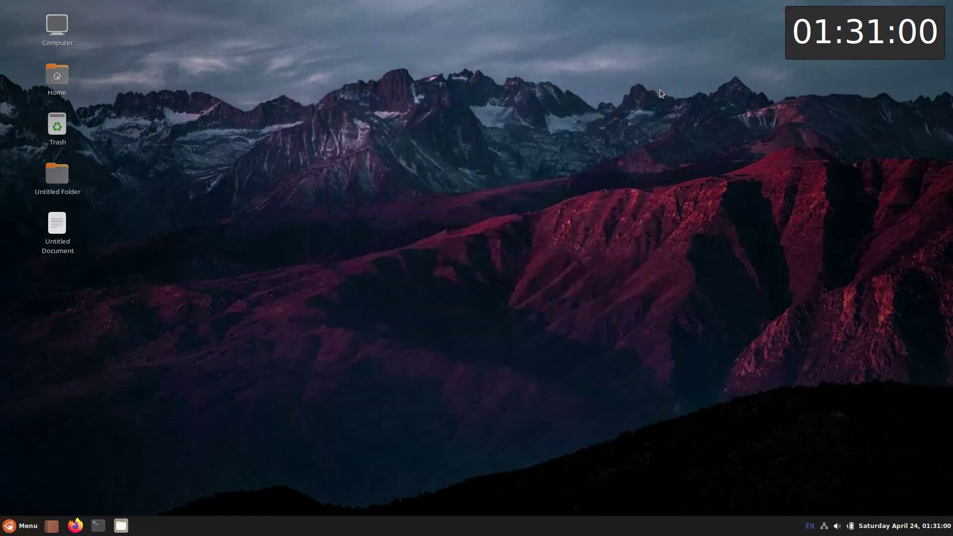
Step: Search the applications menu for 'moni' and launch System Monitor
click(23, 527)
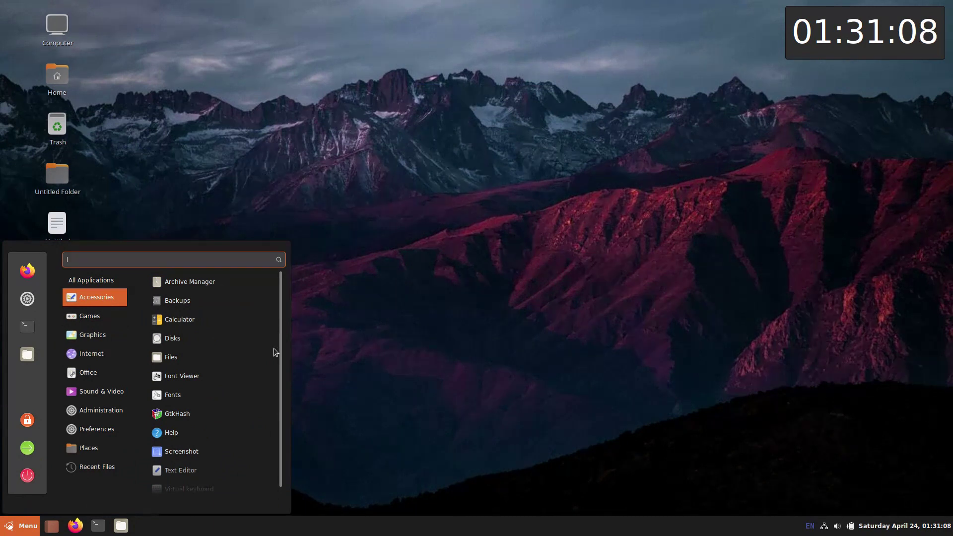
scroll(278, 372, down, 1)
mouse_move(87, 322)
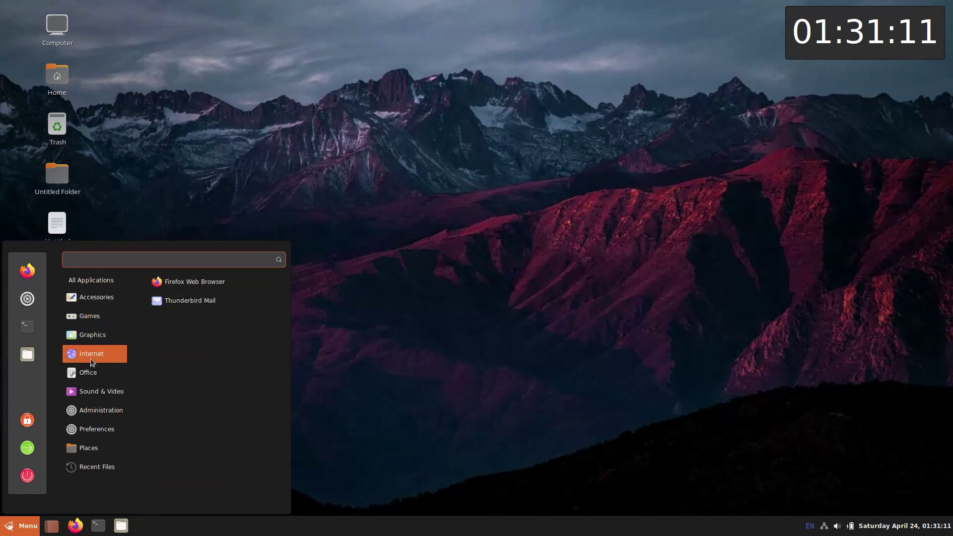
mouse_move(97, 409)
mouse_move(97, 430)
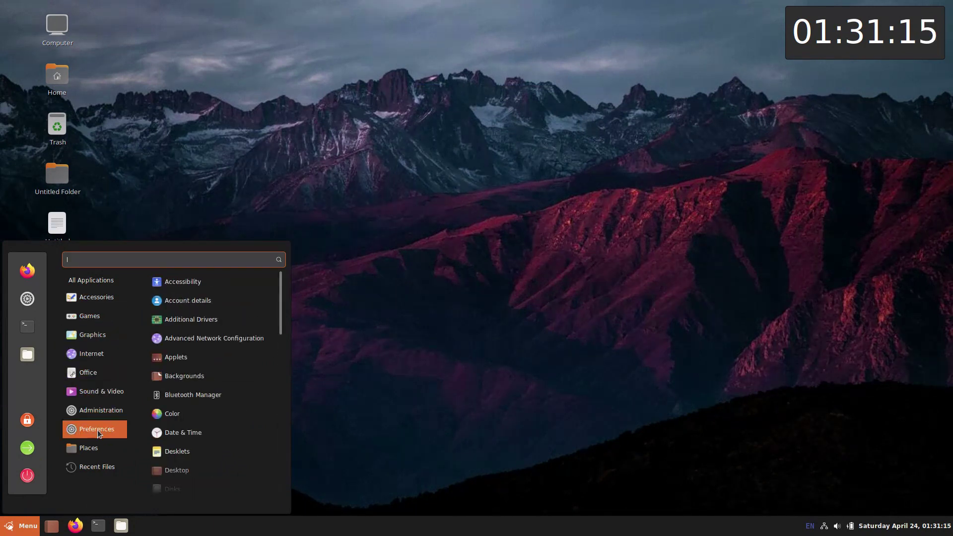
drag(279, 316, 280, 479)
mouse_move(75, 467)
text(moni)
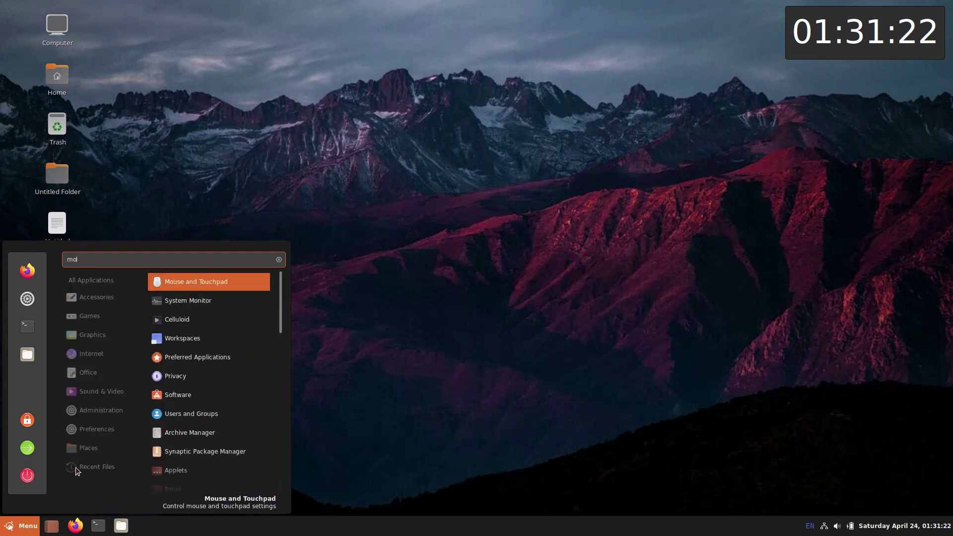
click(178, 282)
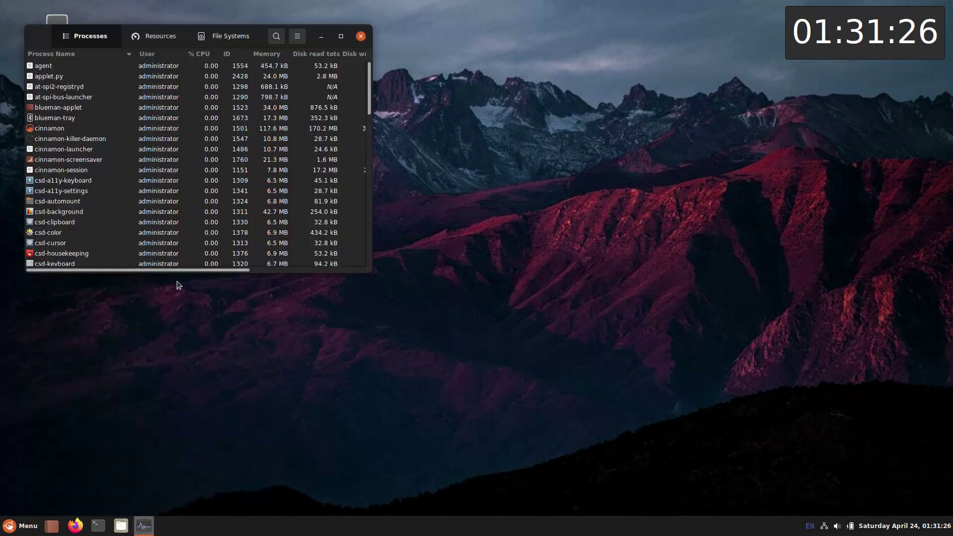
Step: Show the Resources graphs tiled top-right, then lock and unlock the screen with the password
click(154, 37)
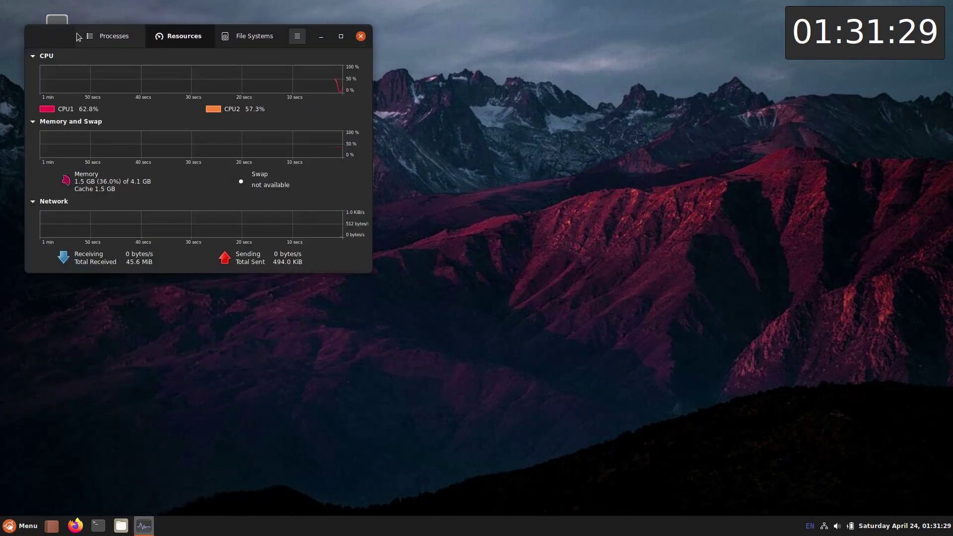
drag(82, 39, 949, 6)
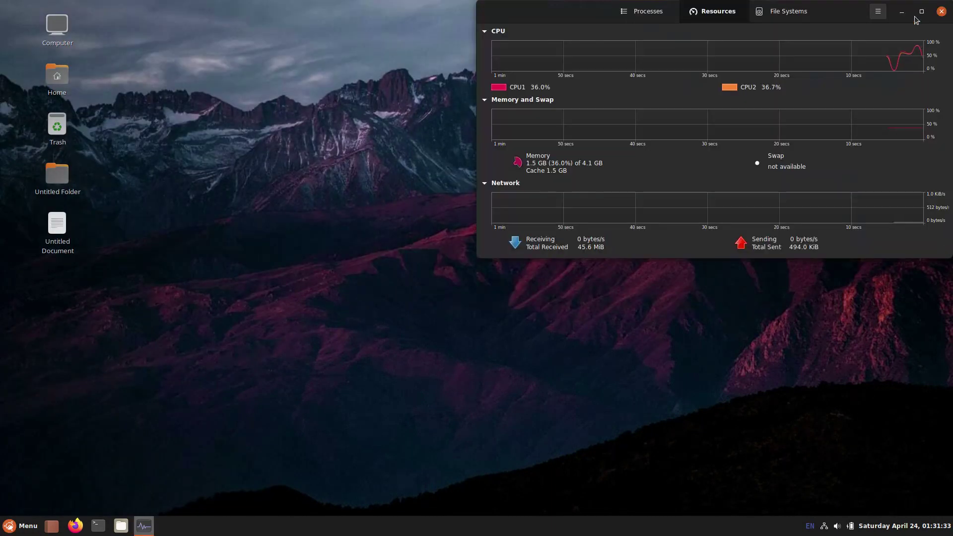
click(19, 528)
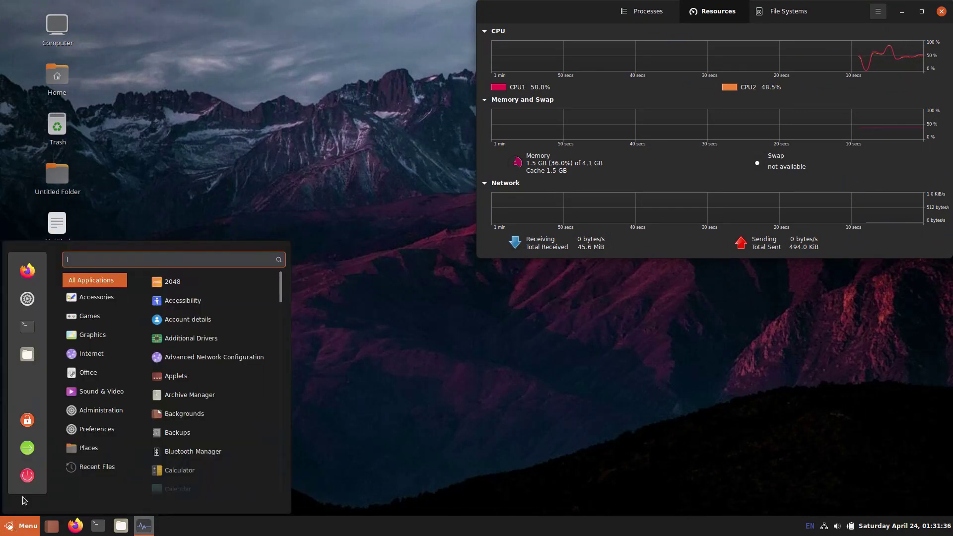
click(27, 420)
text(****)
key(Return)
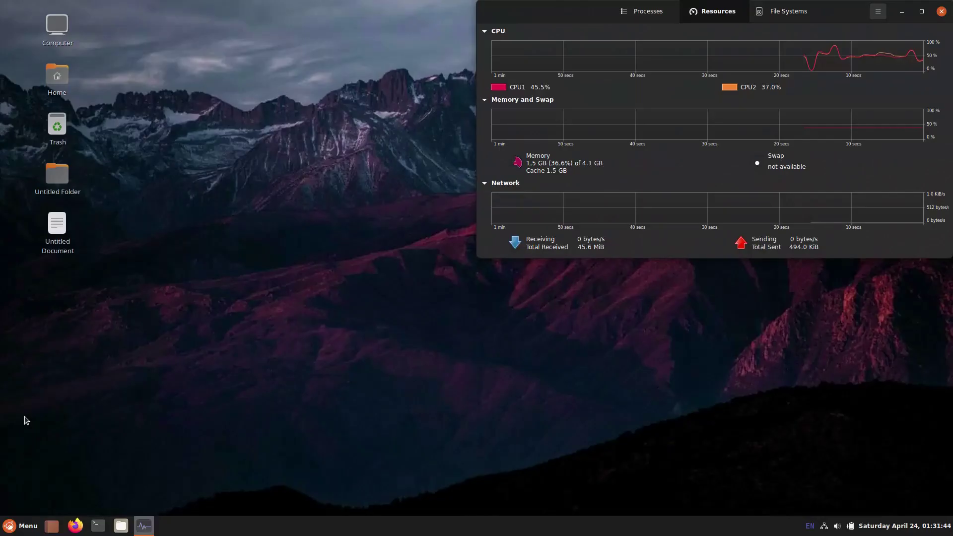
Step: Search the menu for 'sof' and launch the Software store
click(20, 527)
text(sof)
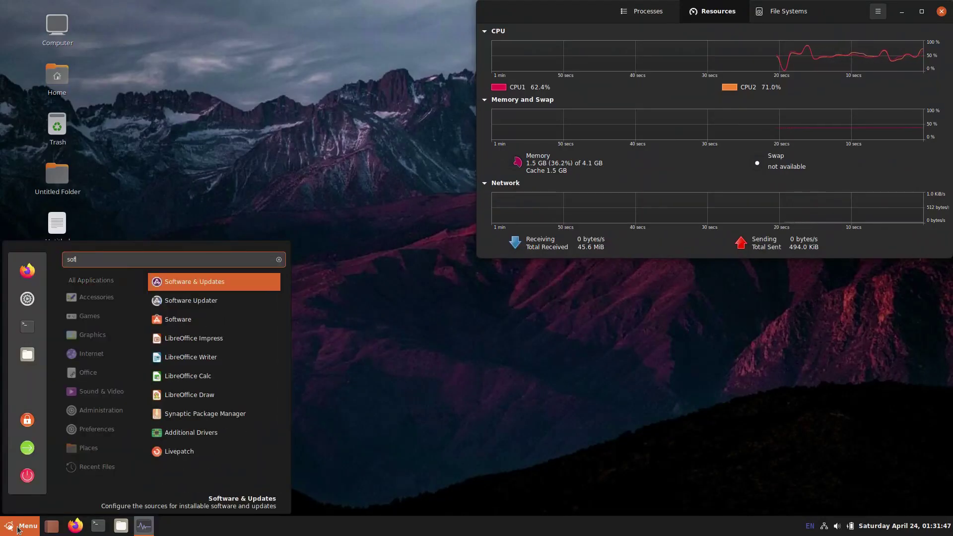
click(184, 323)
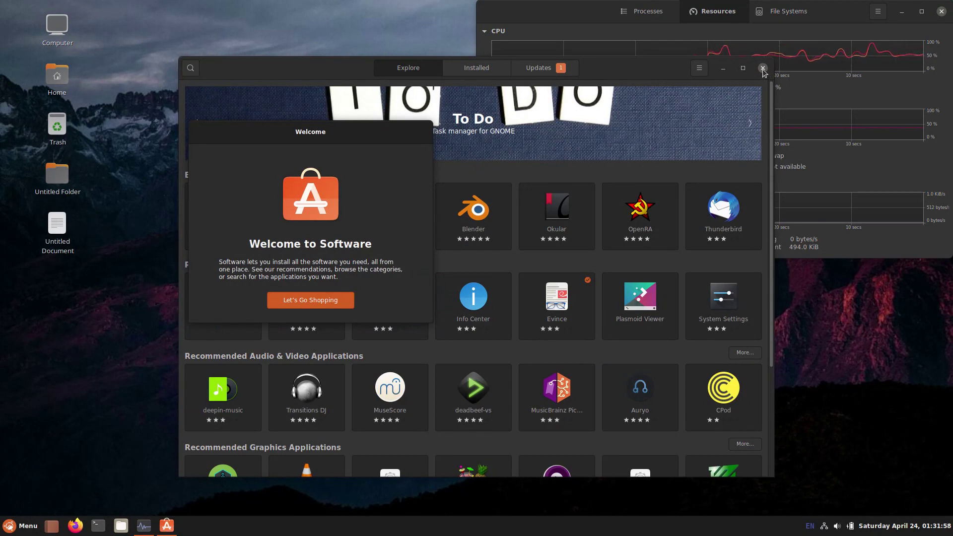
Step: Dismiss the 'Let's Go Shopping' welcome and close the Software window
click(335, 300)
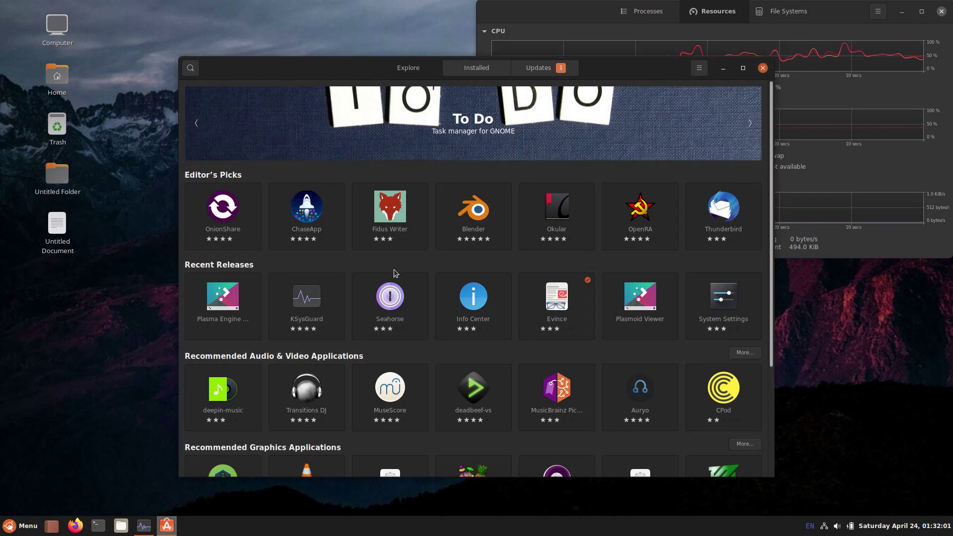
click(763, 68)
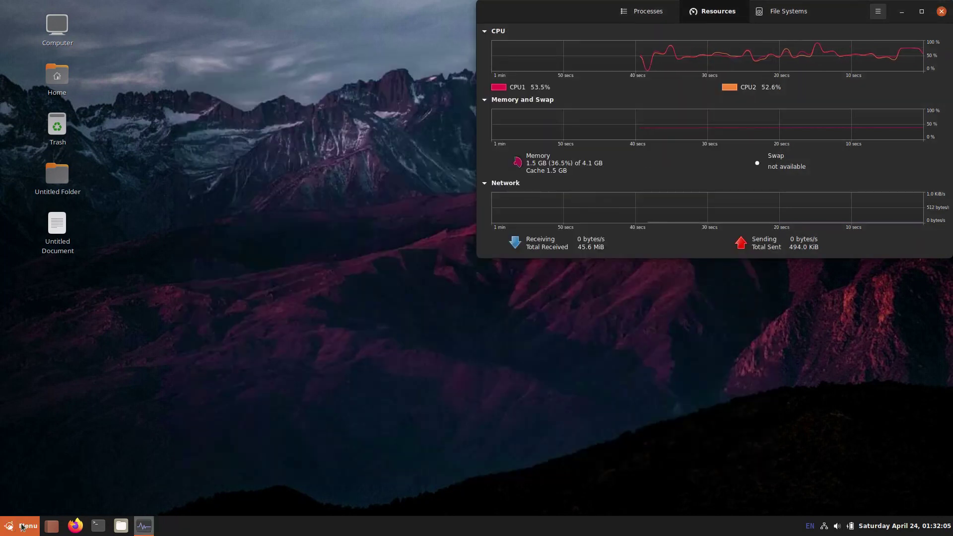
Step: Open System Settings maximized and browse the Backgrounds page, including its slideshow and aspect options
click(22, 528)
click(27, 298)
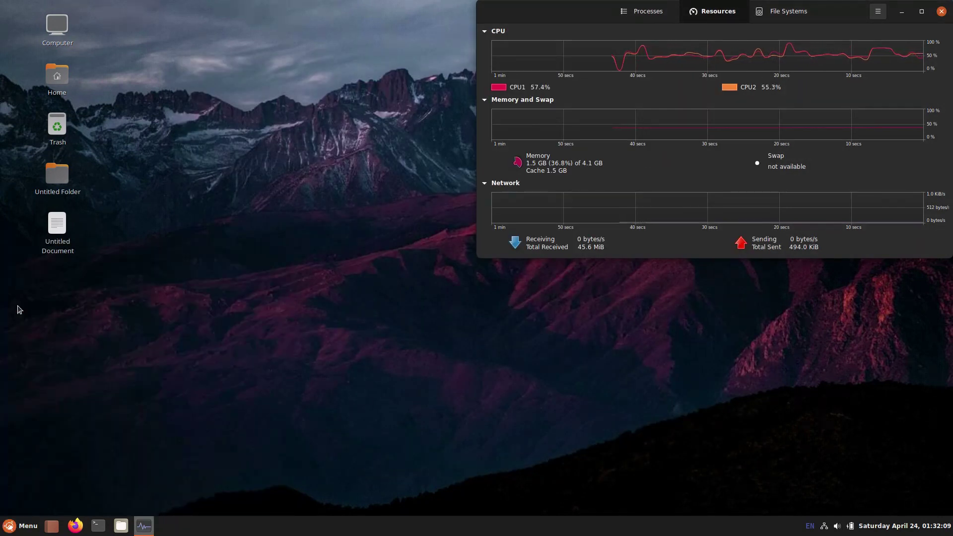
double_click(400, 120)
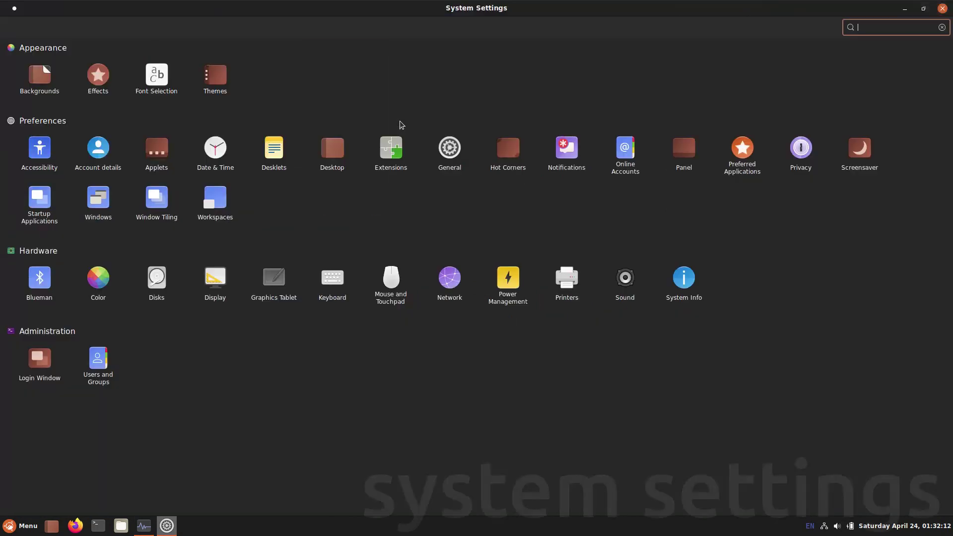
click(53, 80)
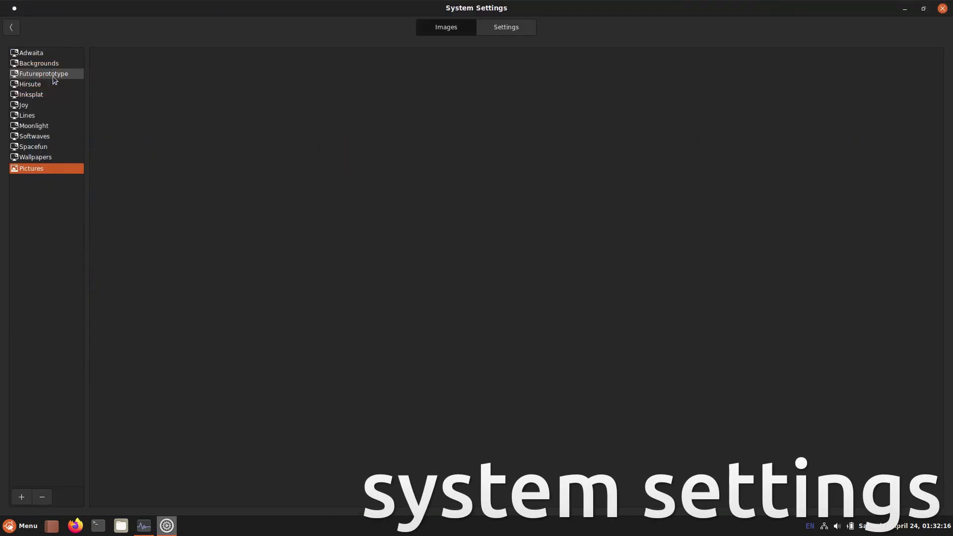
click(506, 28)
click(11, 27)
Step: Browse the Effects customization options and the Font Selection page, then go to Themes
click(103, 78)
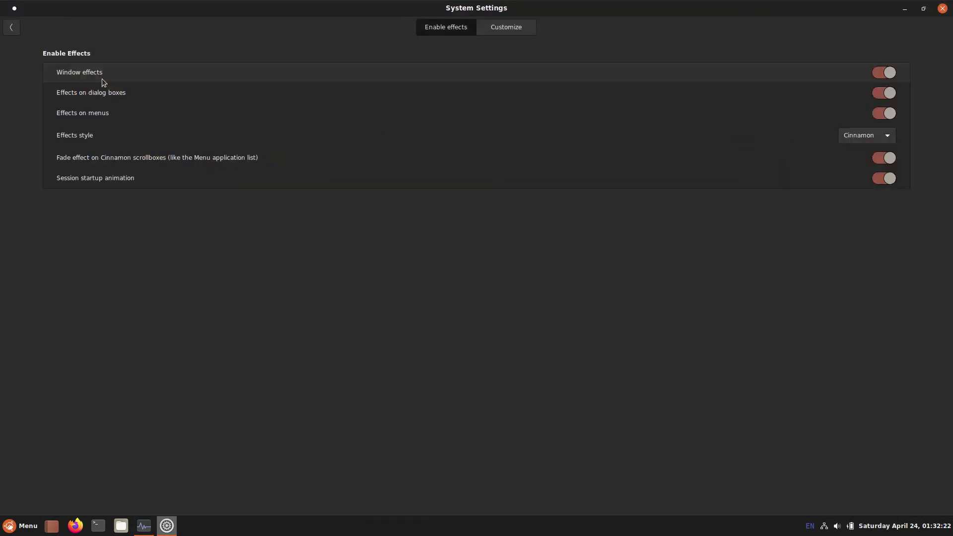
click(506, 28)
click(10, 28)
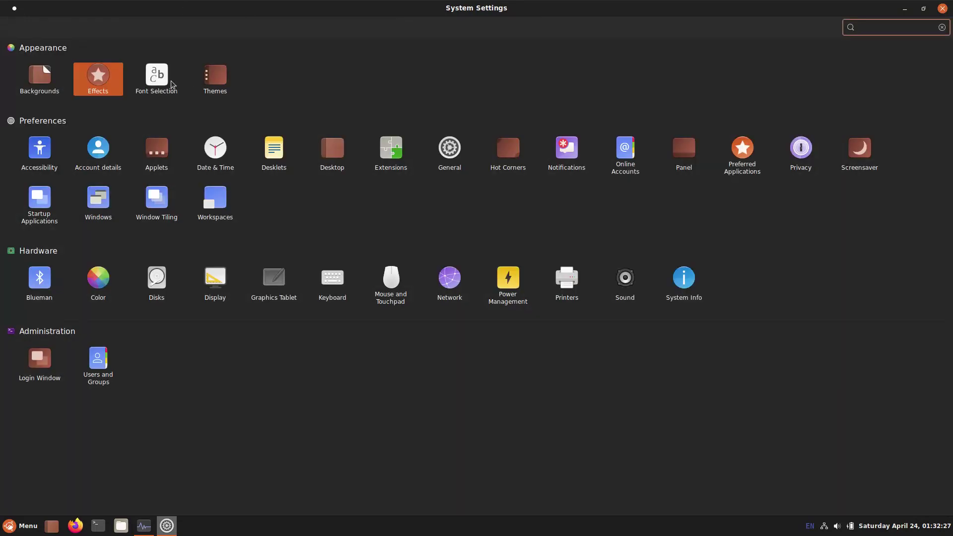
click(165, 77)
click(11, 29)
click(224, 81)
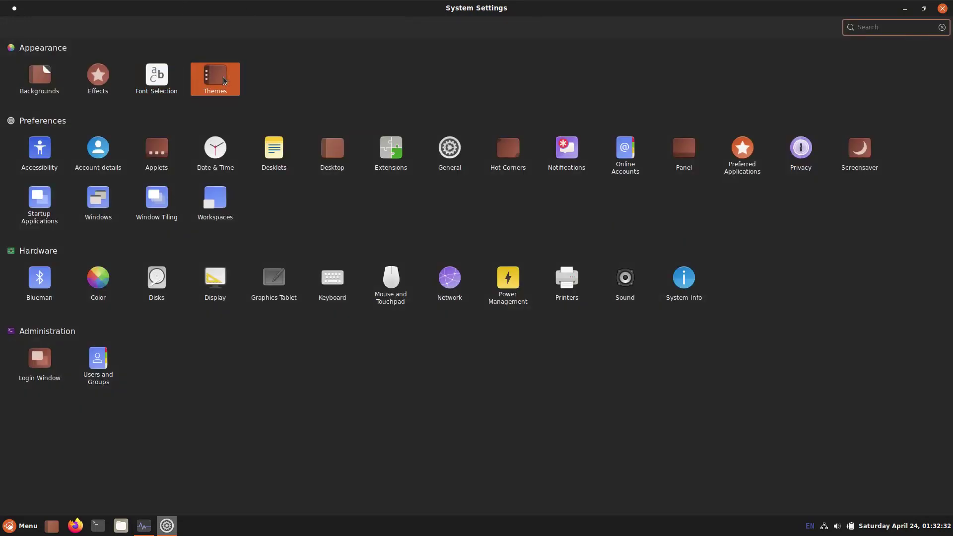
Step: Set the window borders and controls themes to Yaru-Cinnamon-Light, leaving the icon theme unchanged
click(847, 88)
click(916, 82)
click(886, 129)
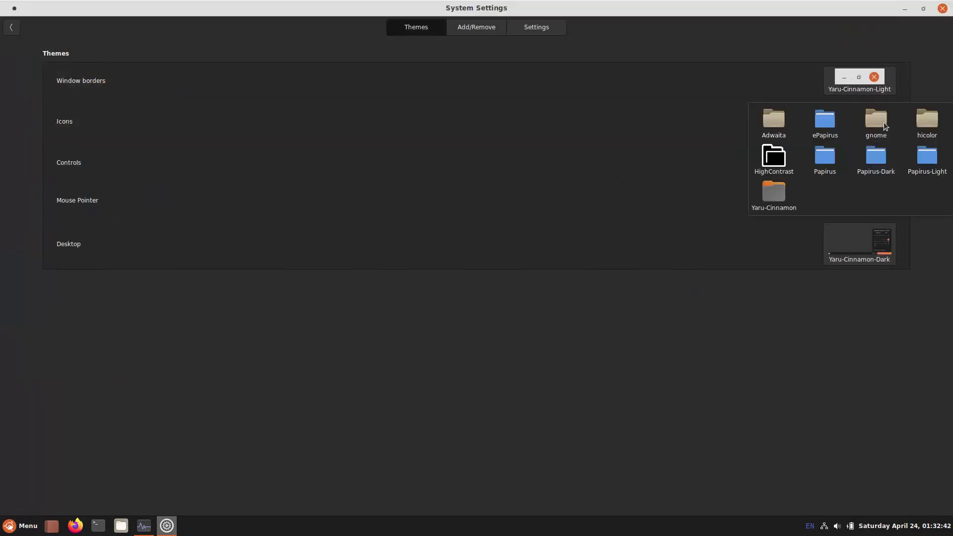
click(754, 387)
click(837, 175)
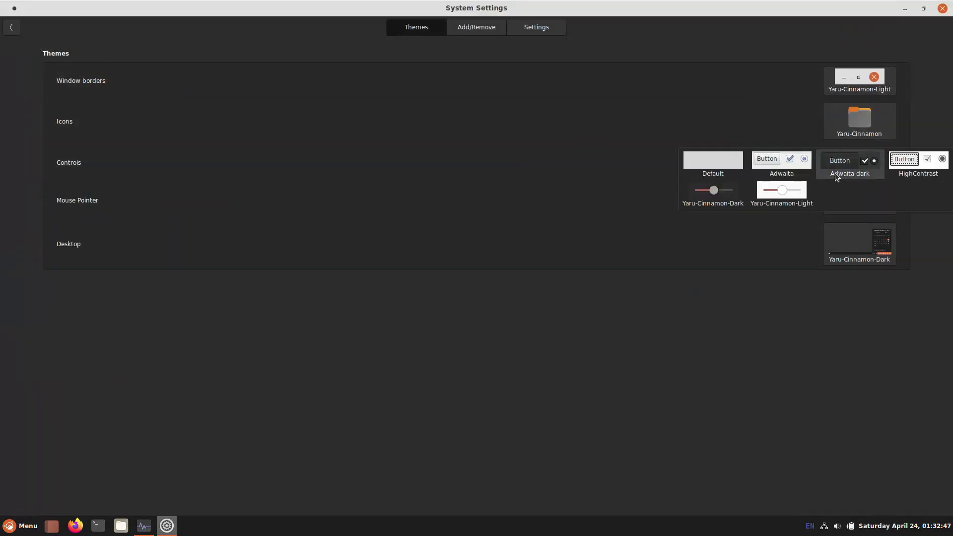
click(789, 194)
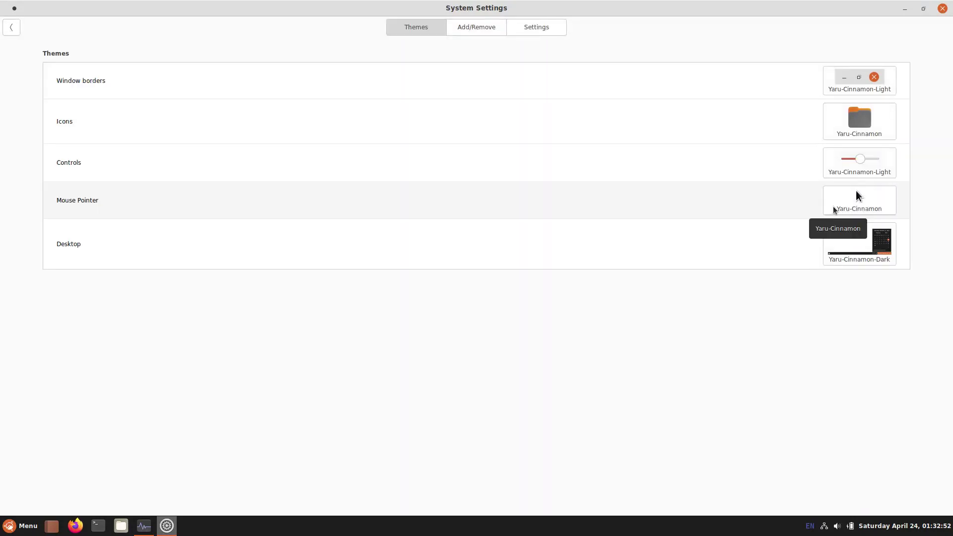
Step: Set the desktop theme to Yaru-Cinnamon-Light, keep the Yaru-Cinnamon pointer, and view the Add/Remove and Settings pages
click(856, 193)
click(811, 308)
click(843, 258)
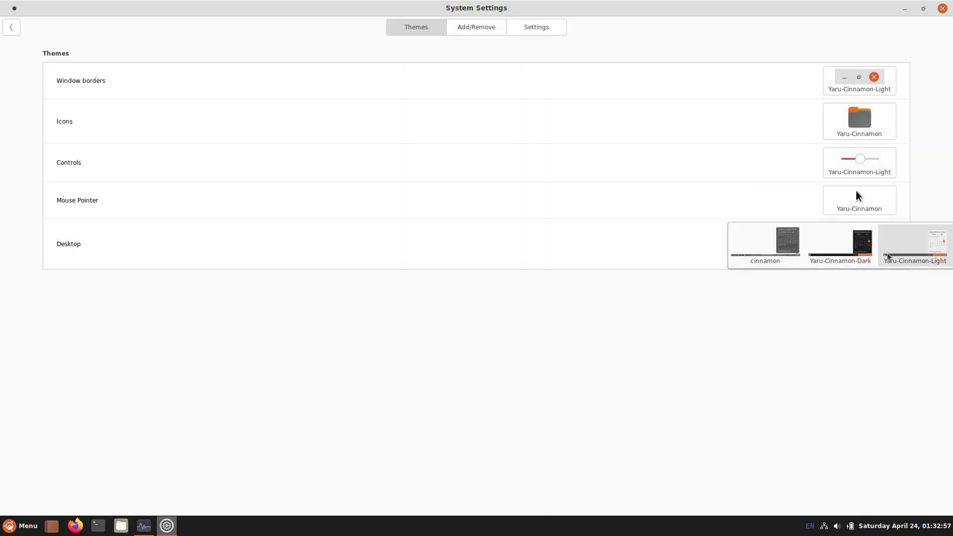
click(893, 254)
click(482, 27)
click(532, 28)
click(12, 27)
click(37, 164)
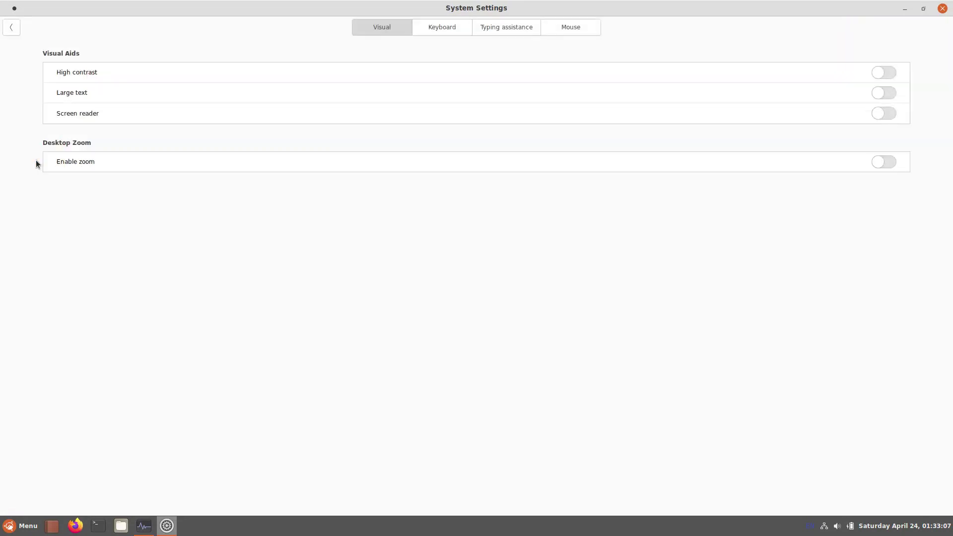
click(428, 28)
click(499, 26)
click(571, 27)
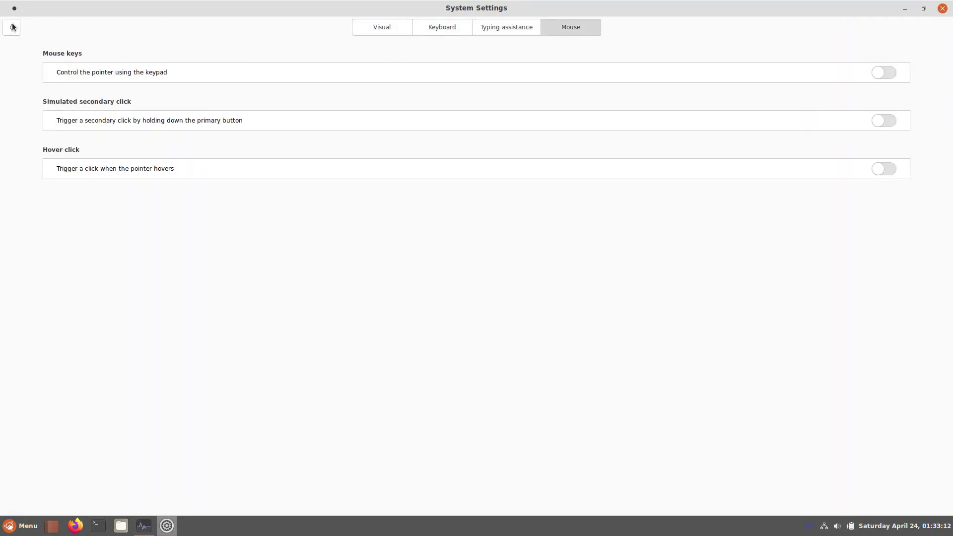
click(11, 27)
click(98, 151)
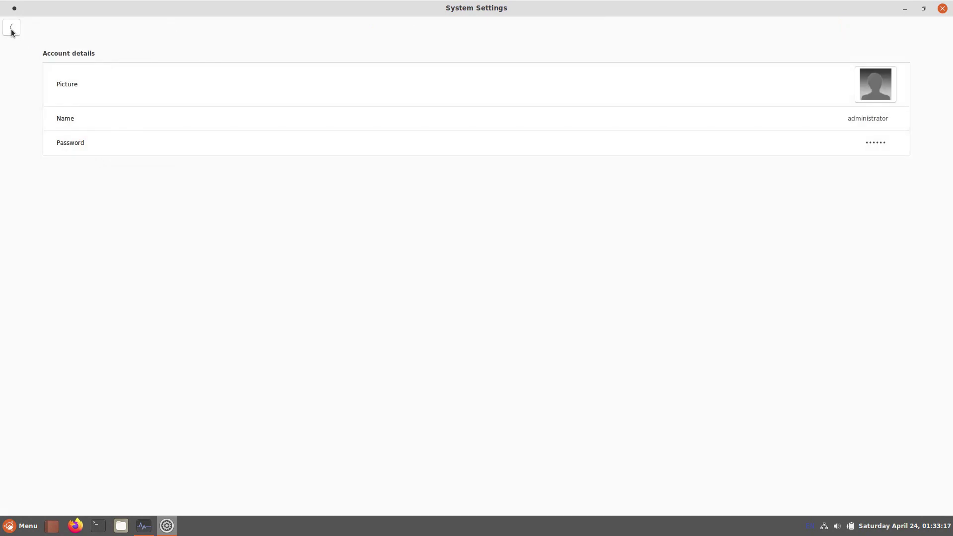
click(11, 28)
click(153, 159)
click(489, 29)
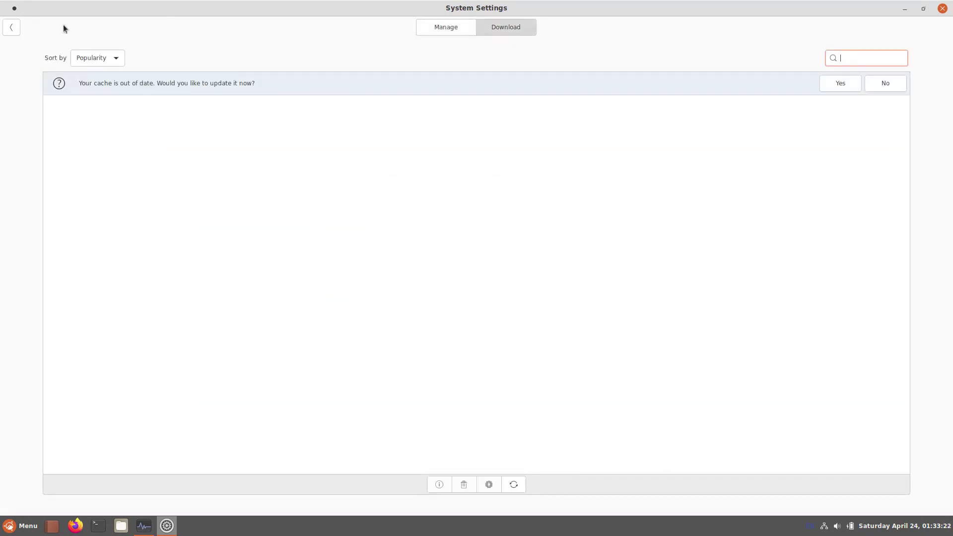
click(11, 27)
click(216, 152)
click(11, 29)
click(268, 149)
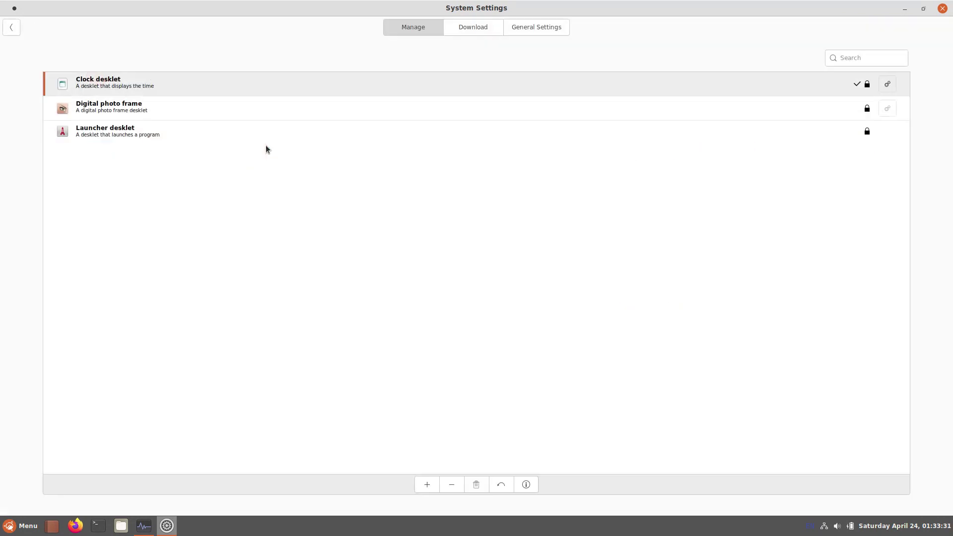
click(466, 30)
click(534, 28)
click(12, 28)
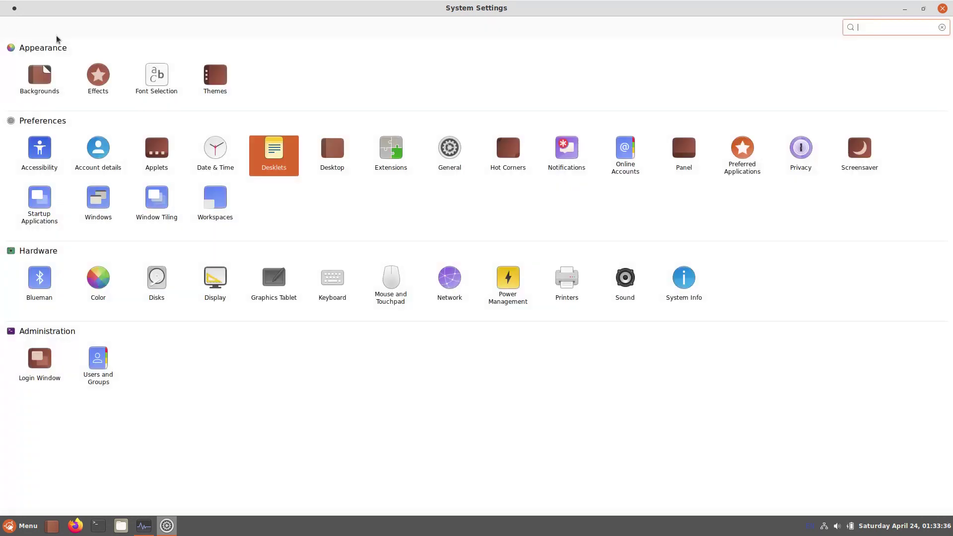
click(330, 156)
click(10, 28)
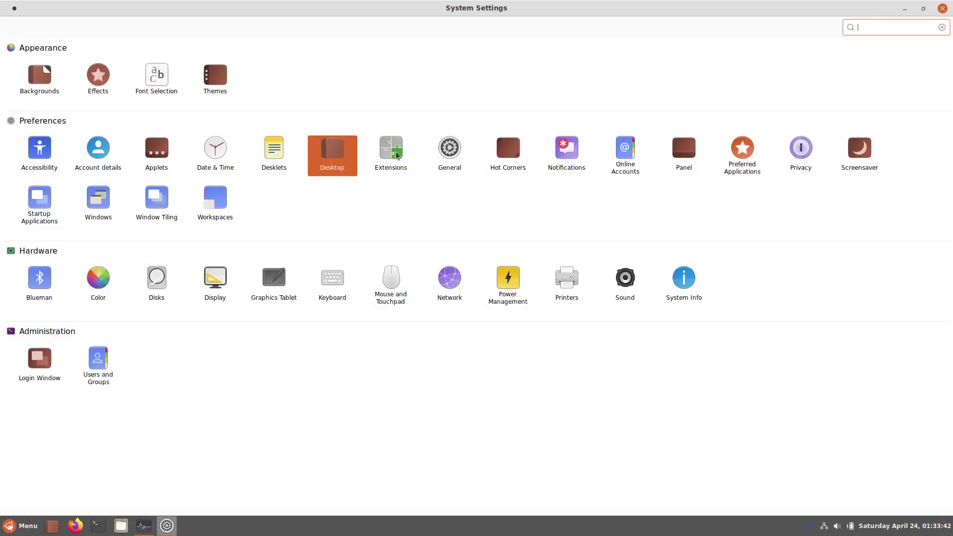
click(397, 157)
click(514, 27)
click(11, 27)
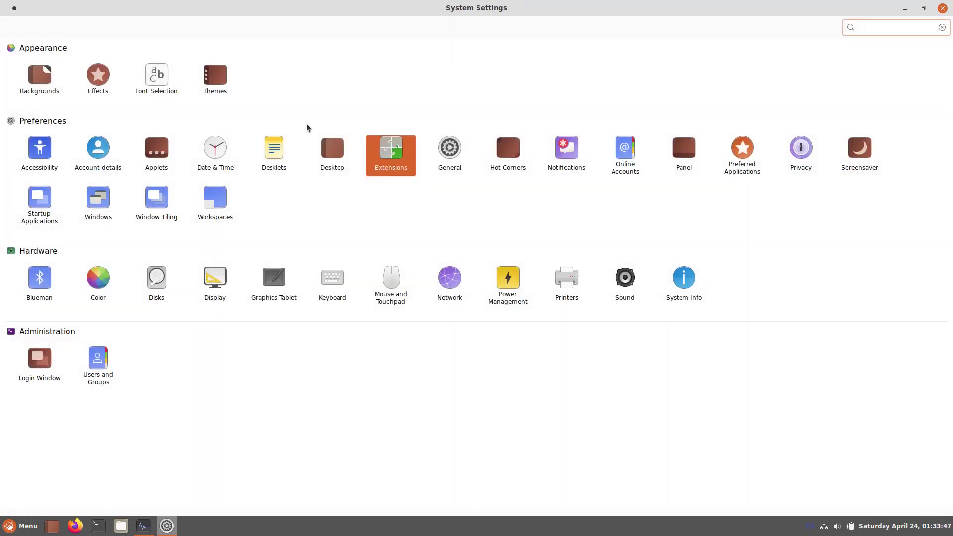
click(451, 149)
click(12, 29)
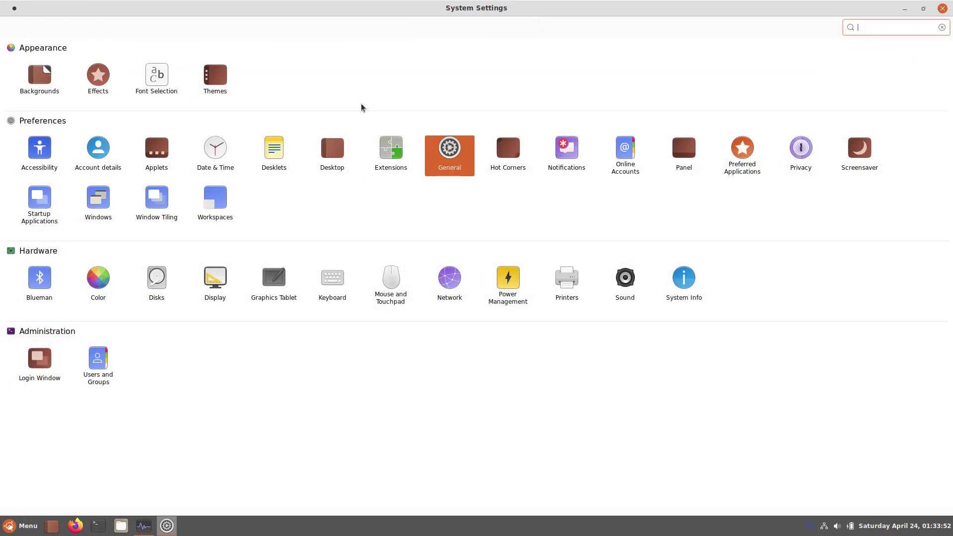
click(512, 149)
click(12, 27)
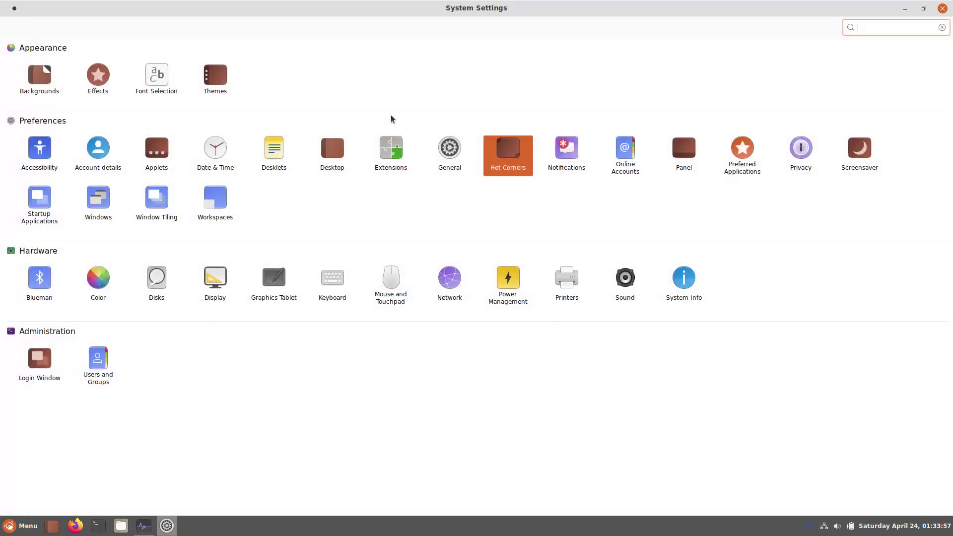
click(565, 155)
click(12, 29)
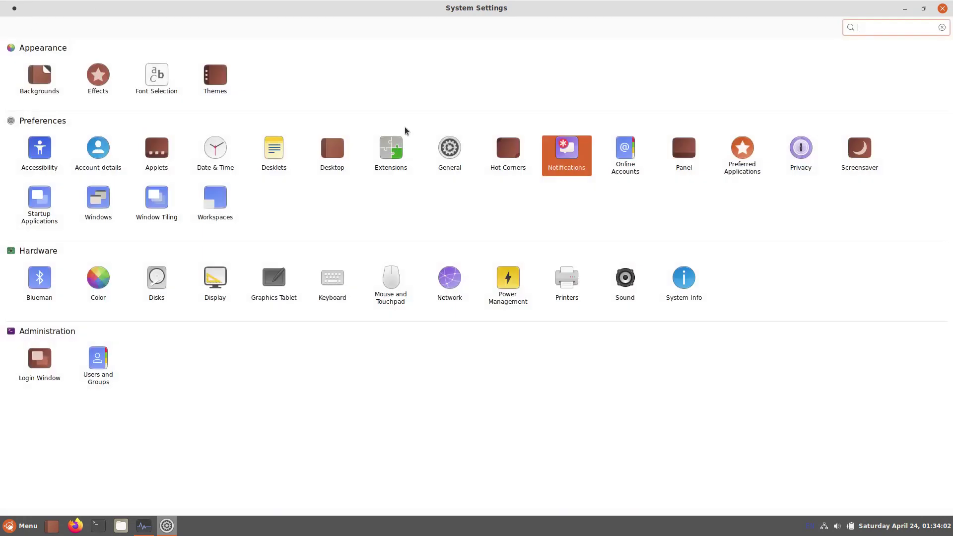
click(630, 159)
click(12, 27)
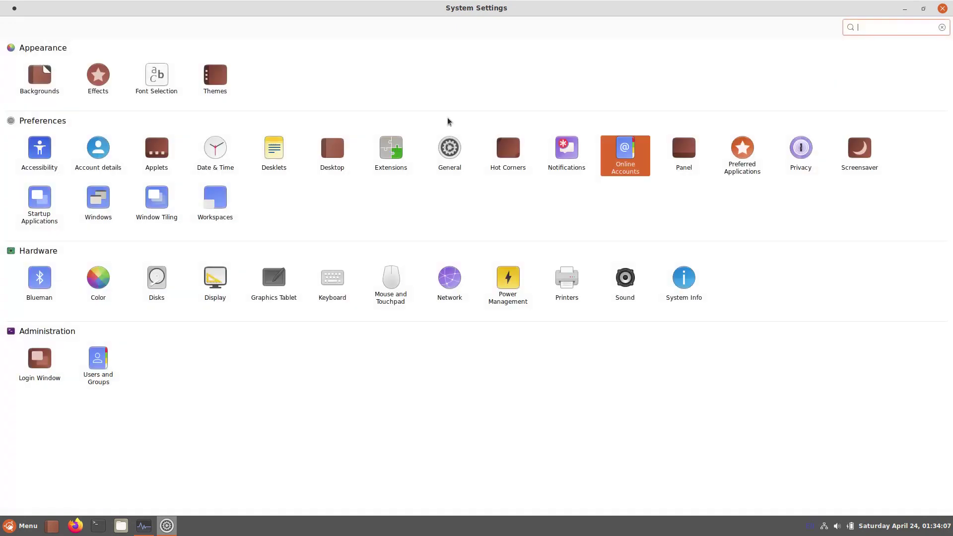
click(689, 146)
click(13, 29)
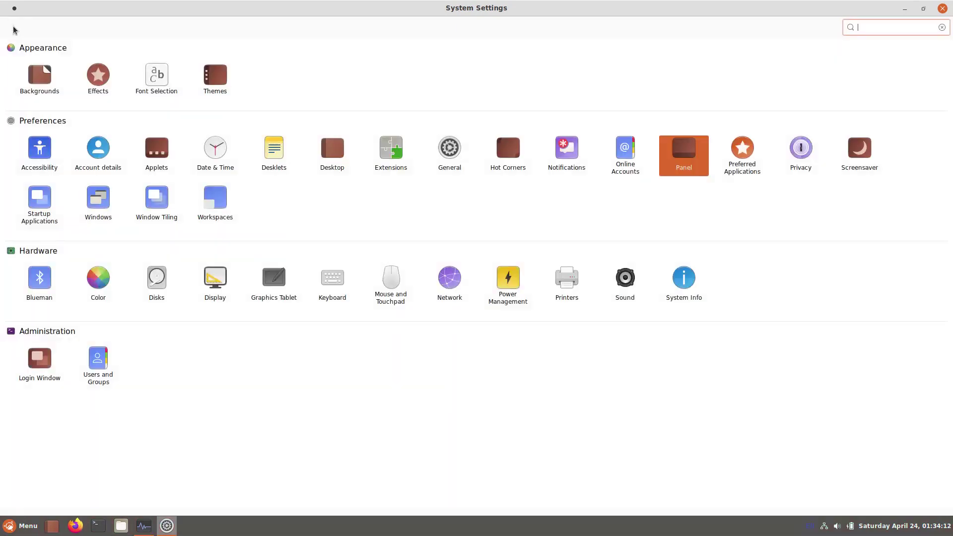
click(749, 165)
click(522, 32)
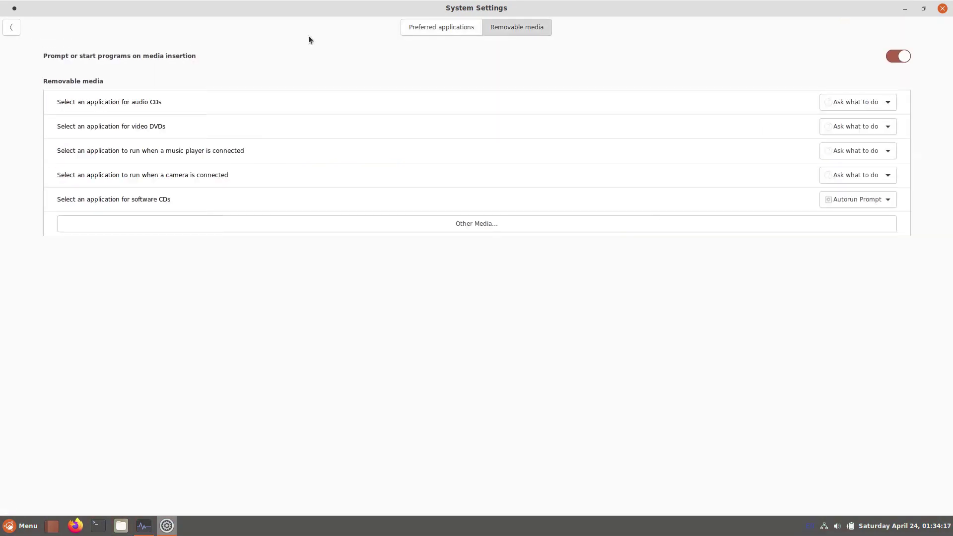
click(13, 29)
click(793, 152)
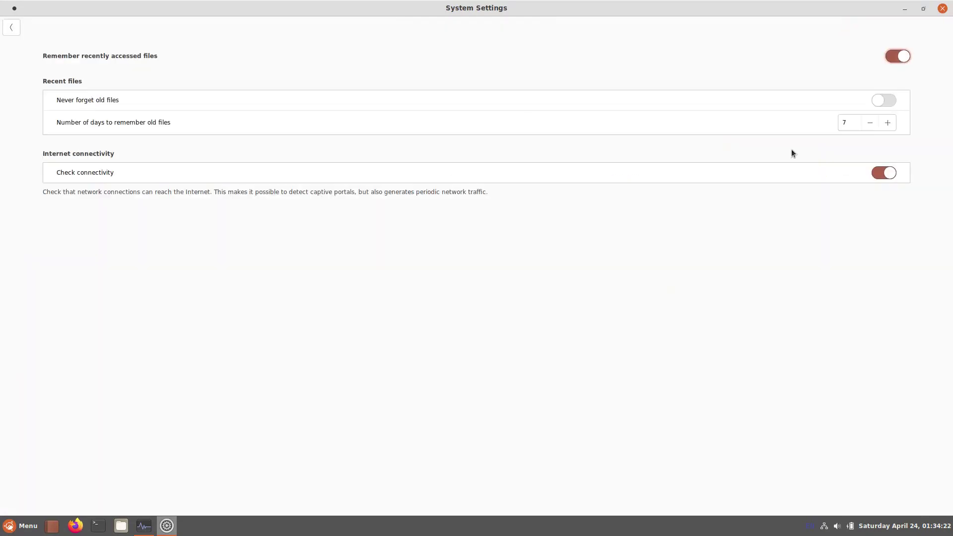
click(11, 30)
click(848, 160)
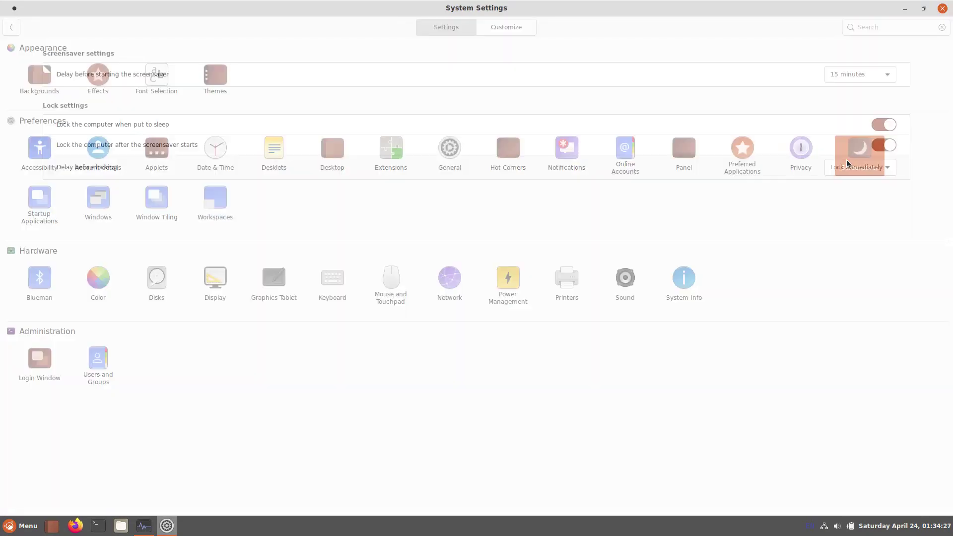
click(485, 30)
click(12, 30)
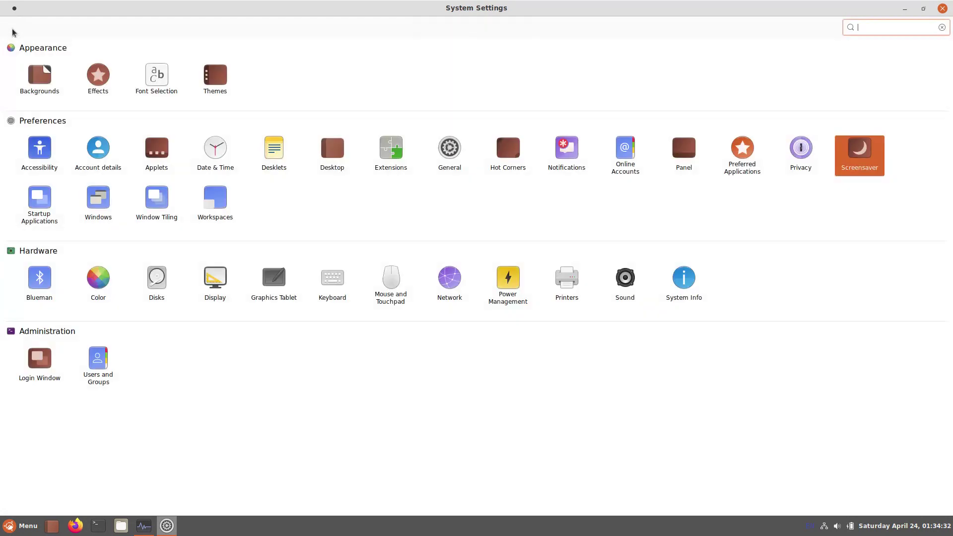
click(36, 210)
click(10, 28)
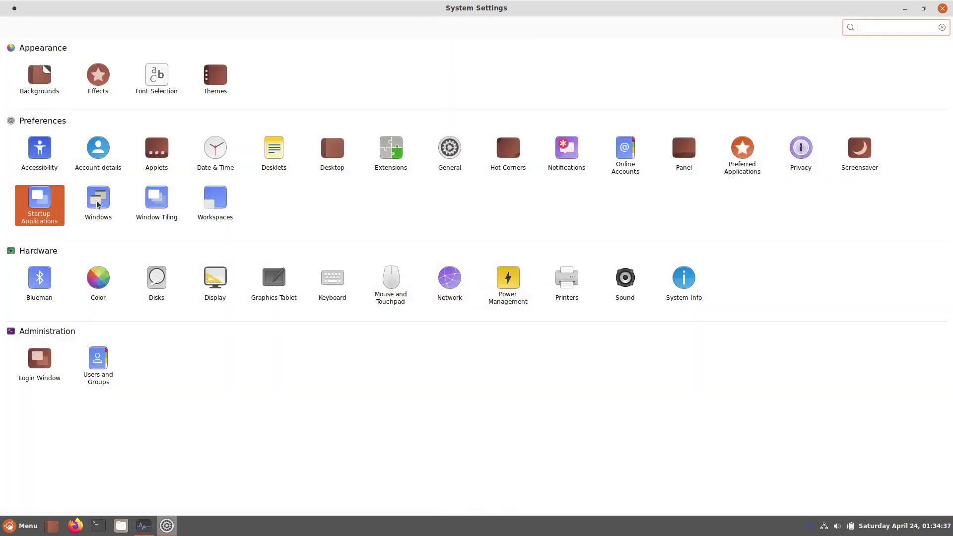
click(98, 199)
click(474, 29)
click(523, 31)
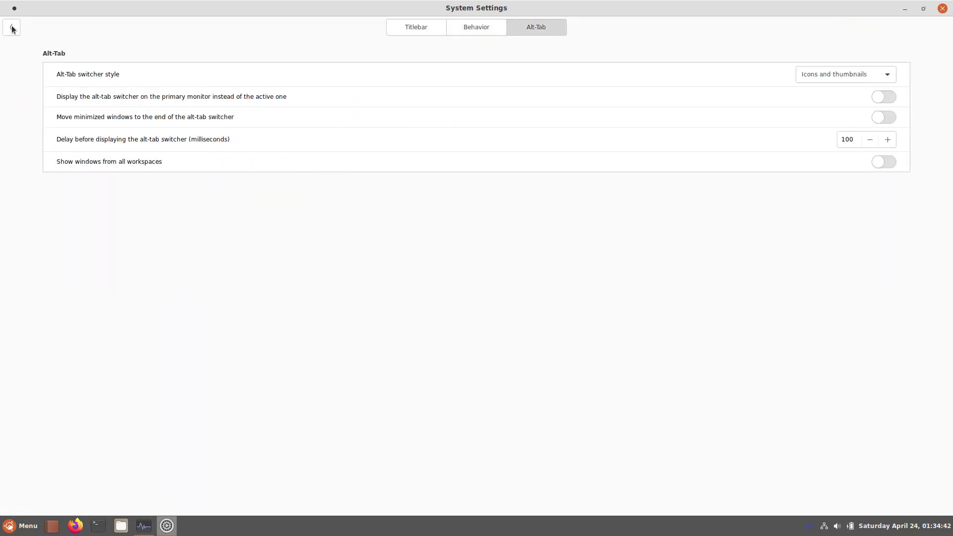
click(11, 28)
click(155, 202)
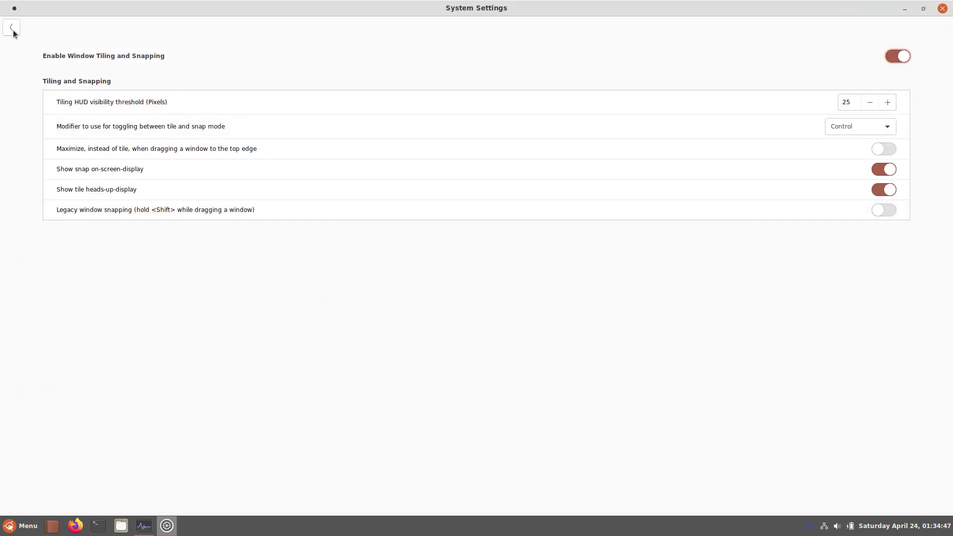
mouse_move(521, 10)
mouse_down()
mouse_move(549, 225)
mouse_move(538, 4)
mouse_up()
click(11, 28)
click(213, 208)
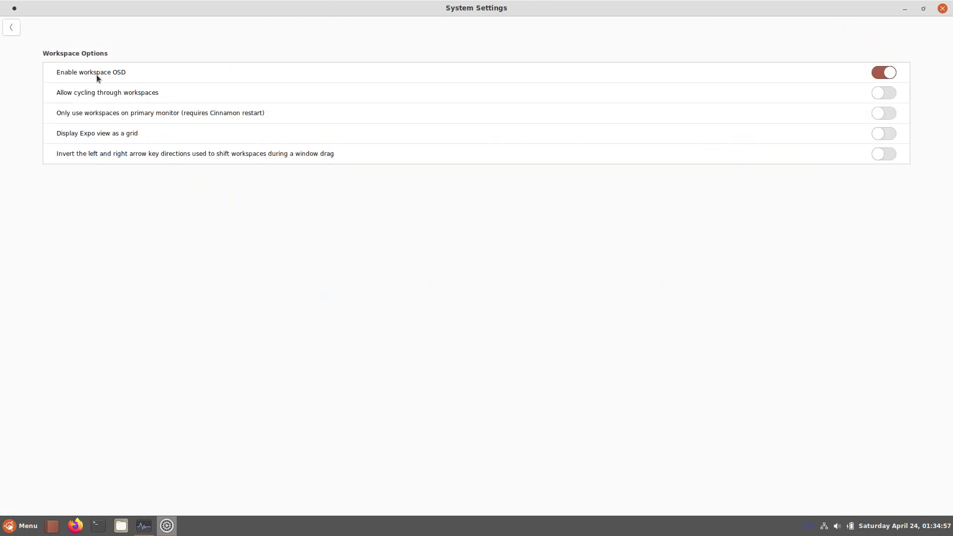
click(10, 30)
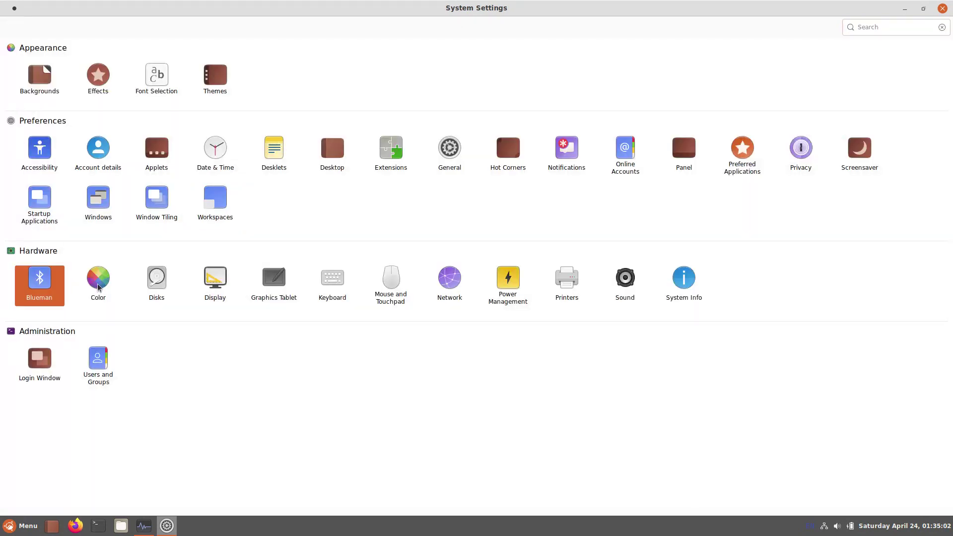
click(99, 287)
click(11, 28)
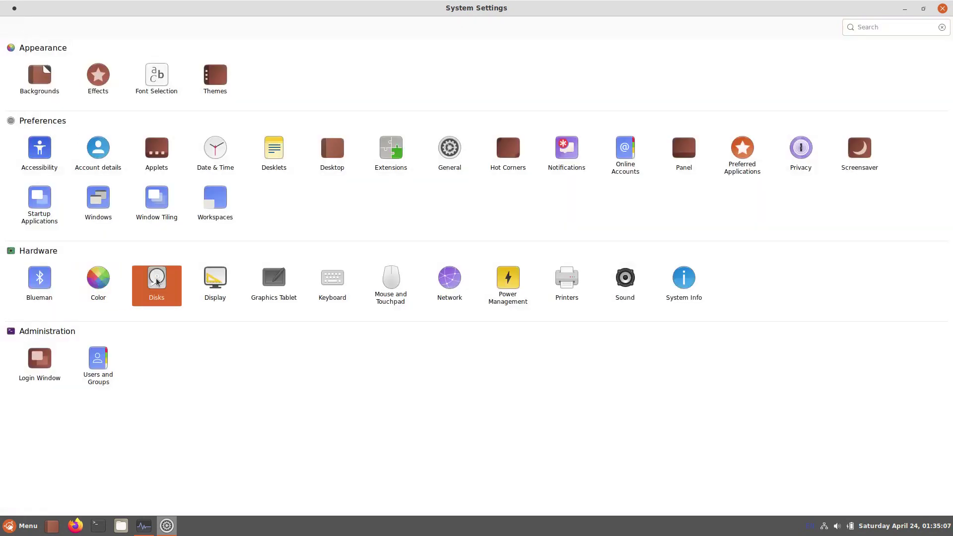
click(157, 281)
click(689, 120)
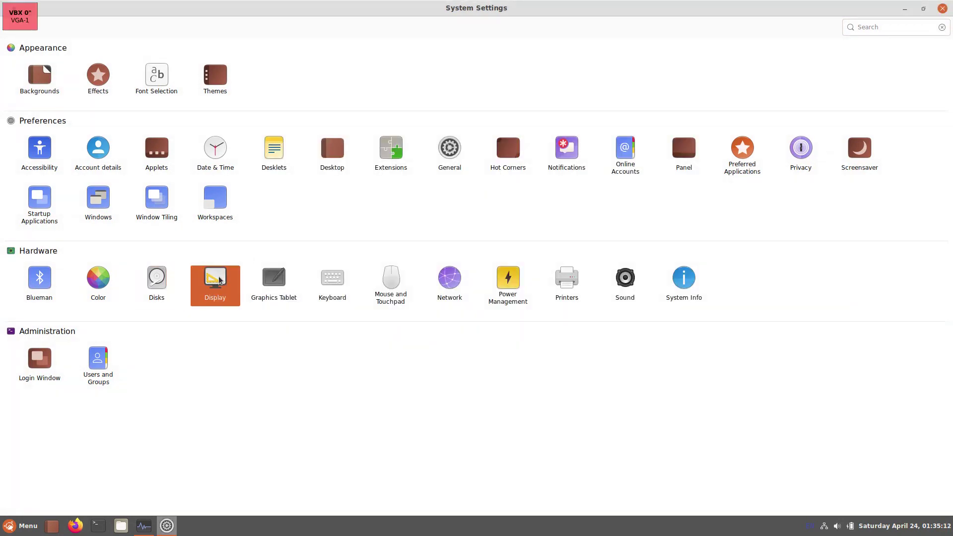
click(215, 280)
click(499, 35)
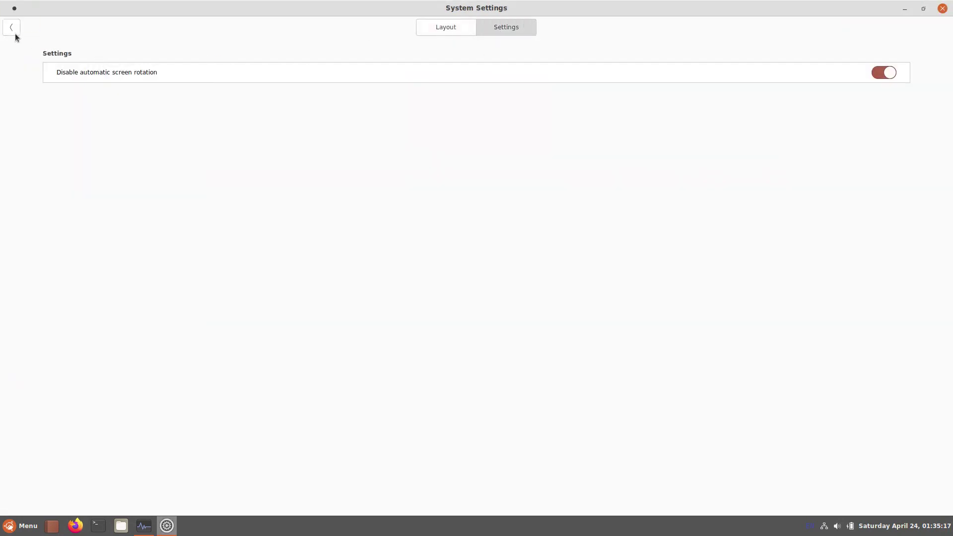
click(15, 35)
click(271, 295)
click(11, 29)
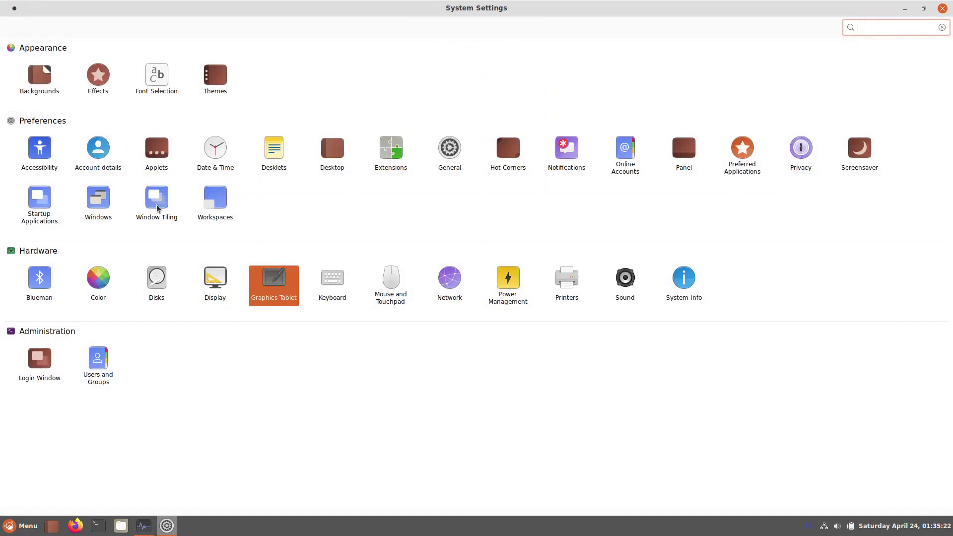
click(320, 298)
click(476, 29)
click(530, 30)
click(12, 28)
click(395, 305)
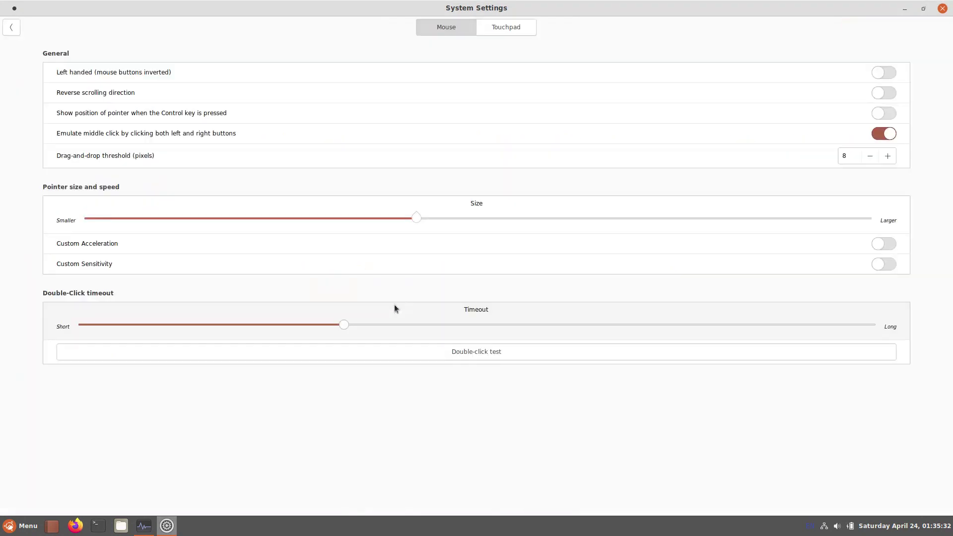
click(492, 28)
click(11, 28)
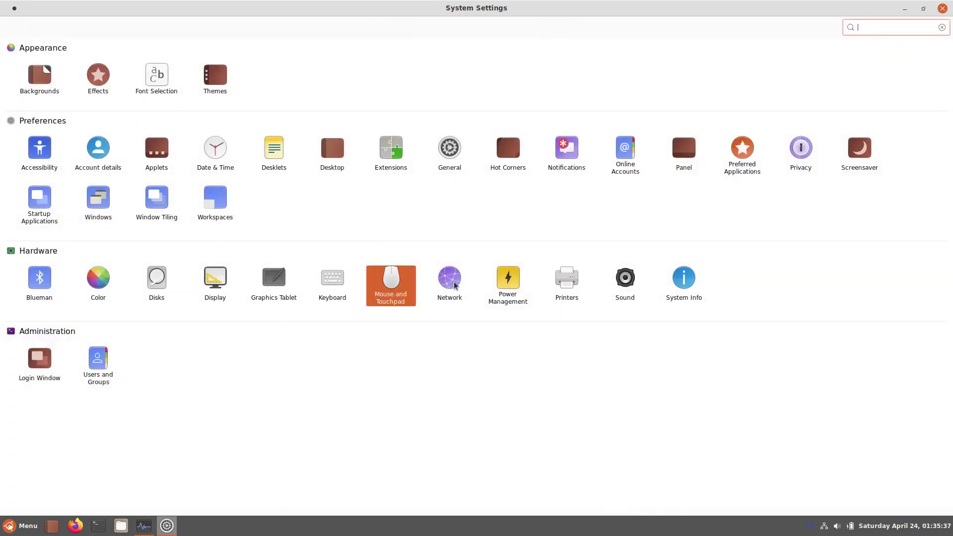
click(450, 288)
click(11, 29)
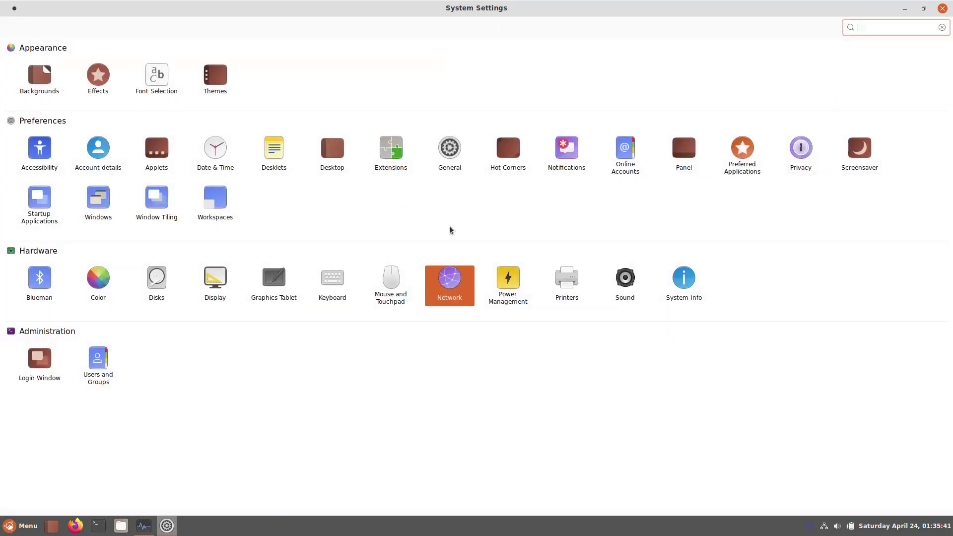
click(509, 284)
click(506, 26)
click(11, 27)
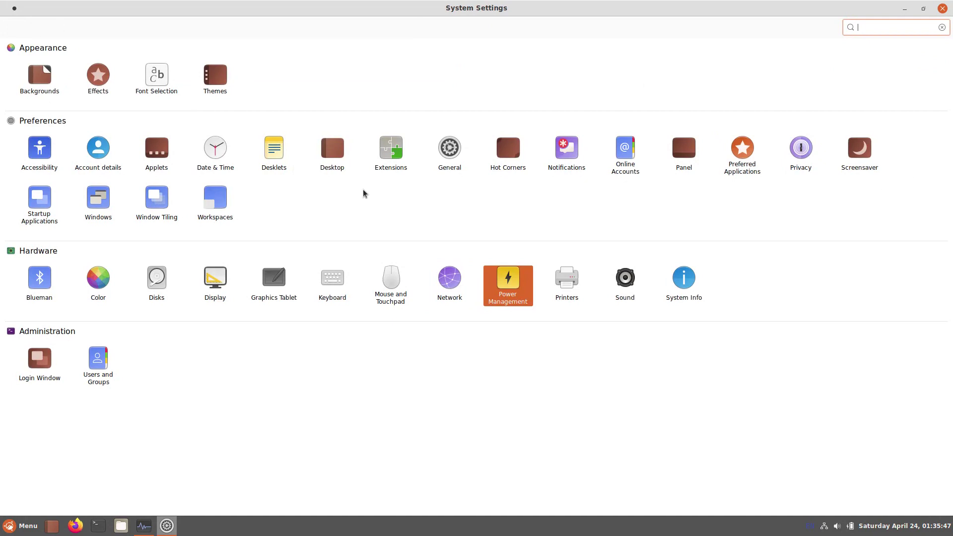
click(567, 287)
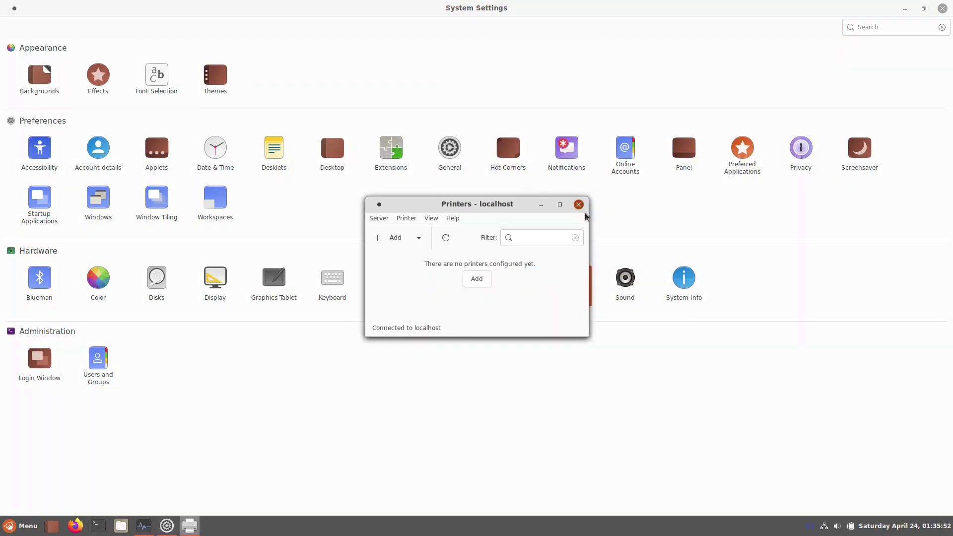
click(579, 204)
click(625, 281)
click(430, 27)
click(476, 28)
click(537, 28)
click(593, 28)
click(11, 27)
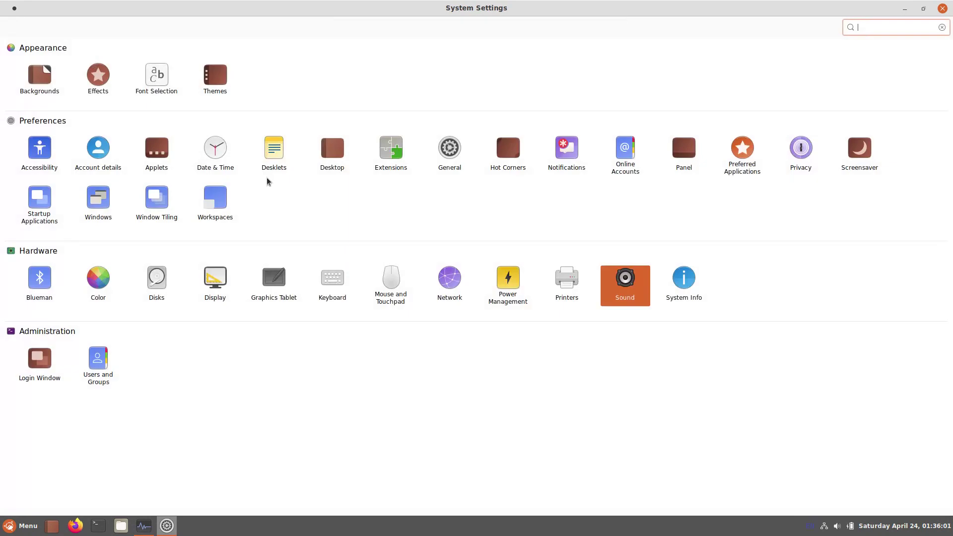
click(685, 283)
click(8, 31)
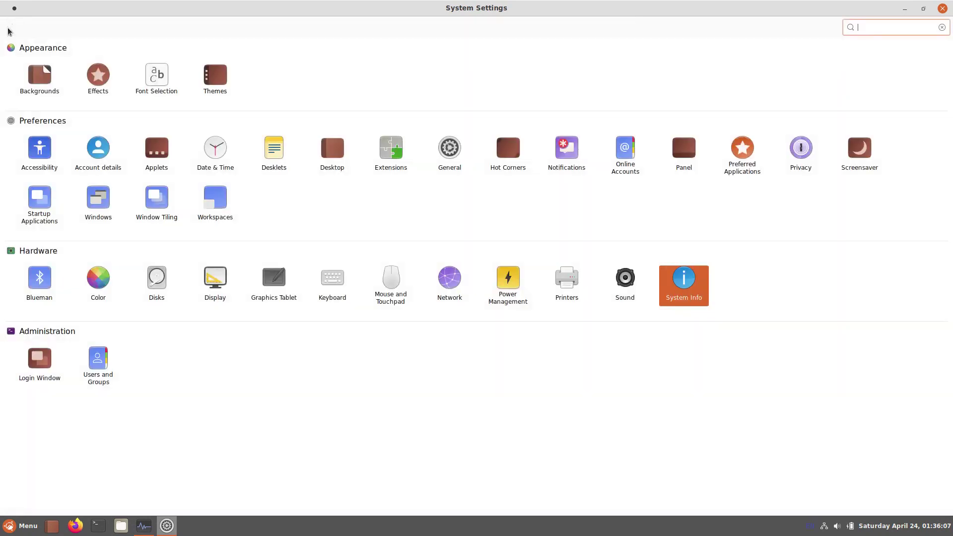
click(31, 361)
Step: Authenticate, review the Login Window user and general settings, then close it
key(Return)
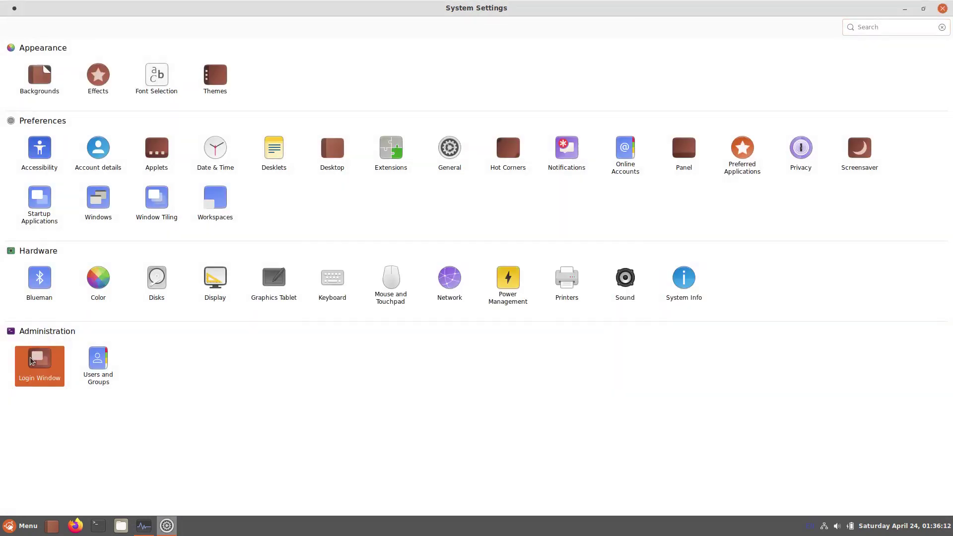
click(462, 127)
click(540, 122)
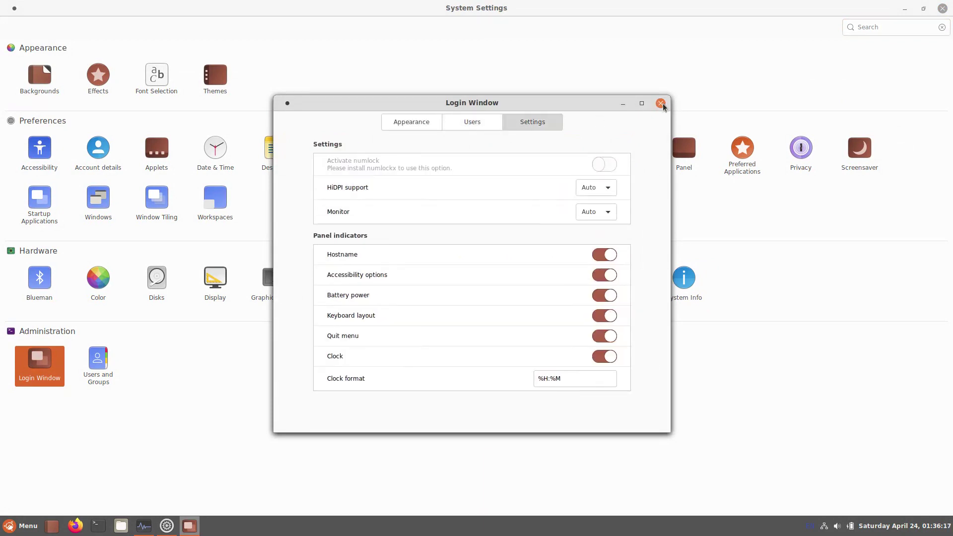
click(660, 103)
Step: Open Users and Groups with the administrator password, then close it
click(96, 363)
text(admin)
key(Return)
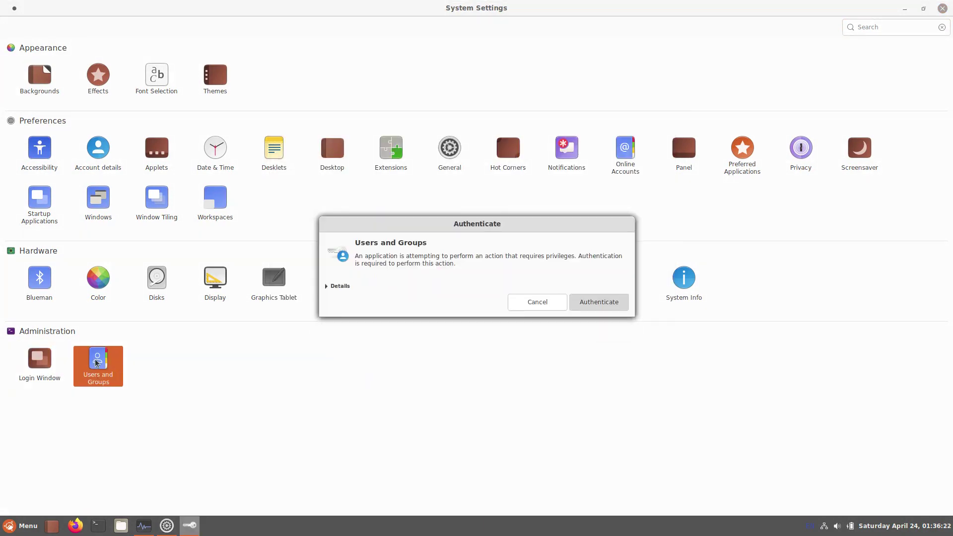
click(626, 148)
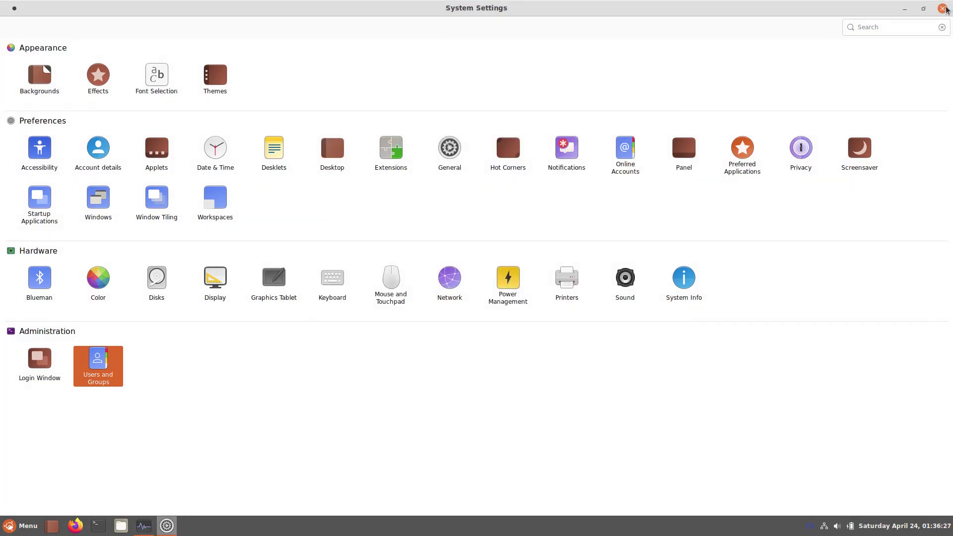
Step: Close System Settings, dismiss the Bluetooth error, and request a system shutdown from the menu
click(943, 8)
click(546, 295)
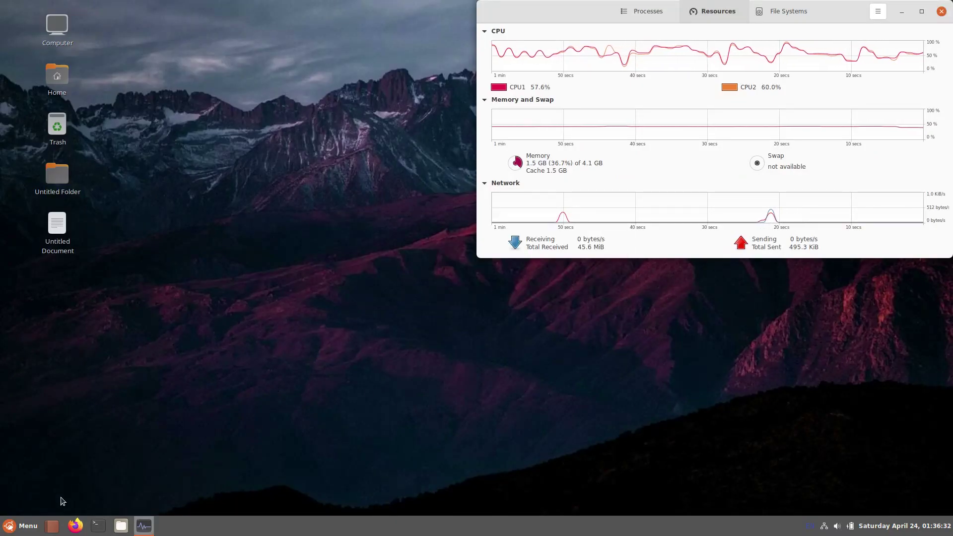
click(21, 526)
click(25, 475)
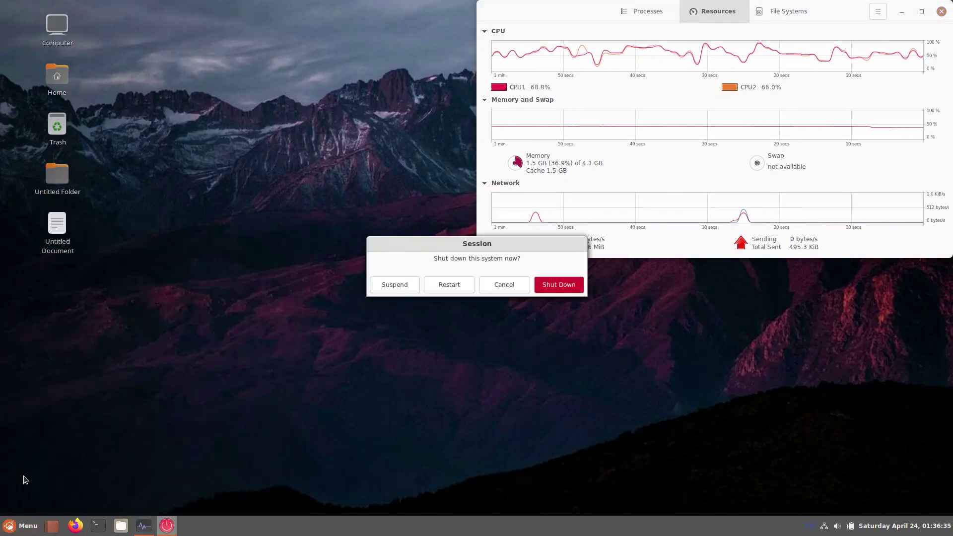